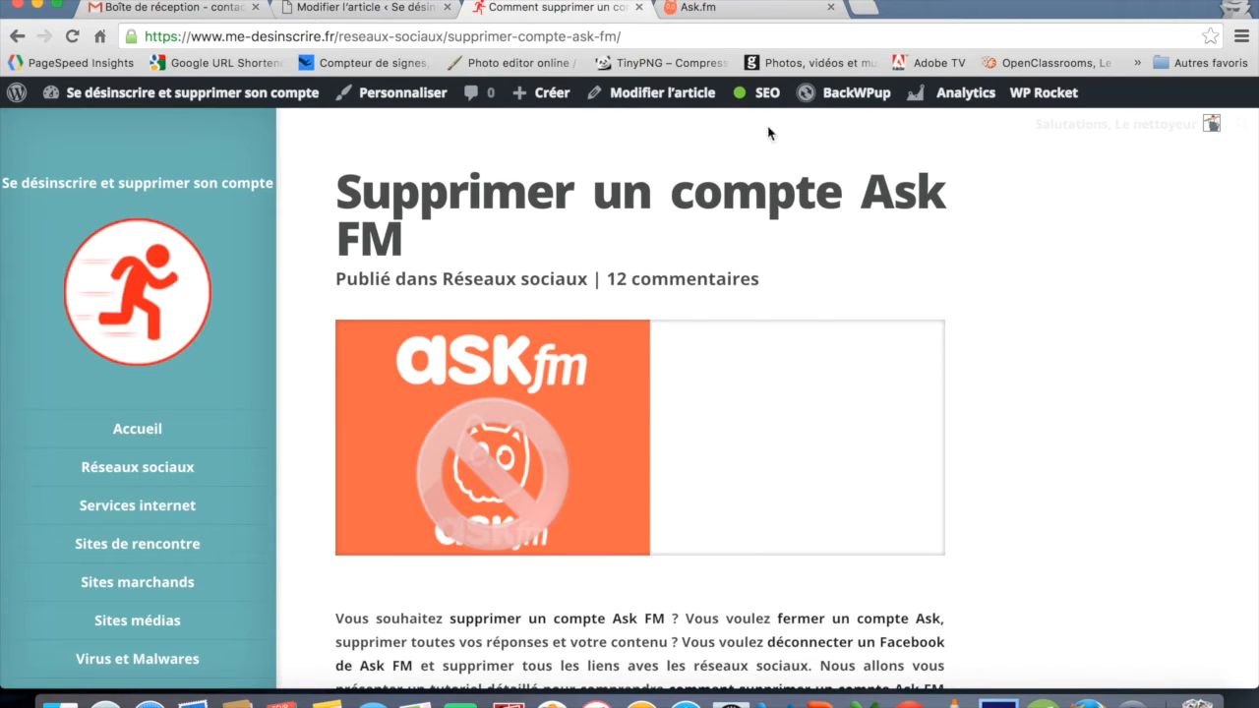
- Switch from the me-desinscrire.fr article to the Ask.fm home page tab
click(733, 8)
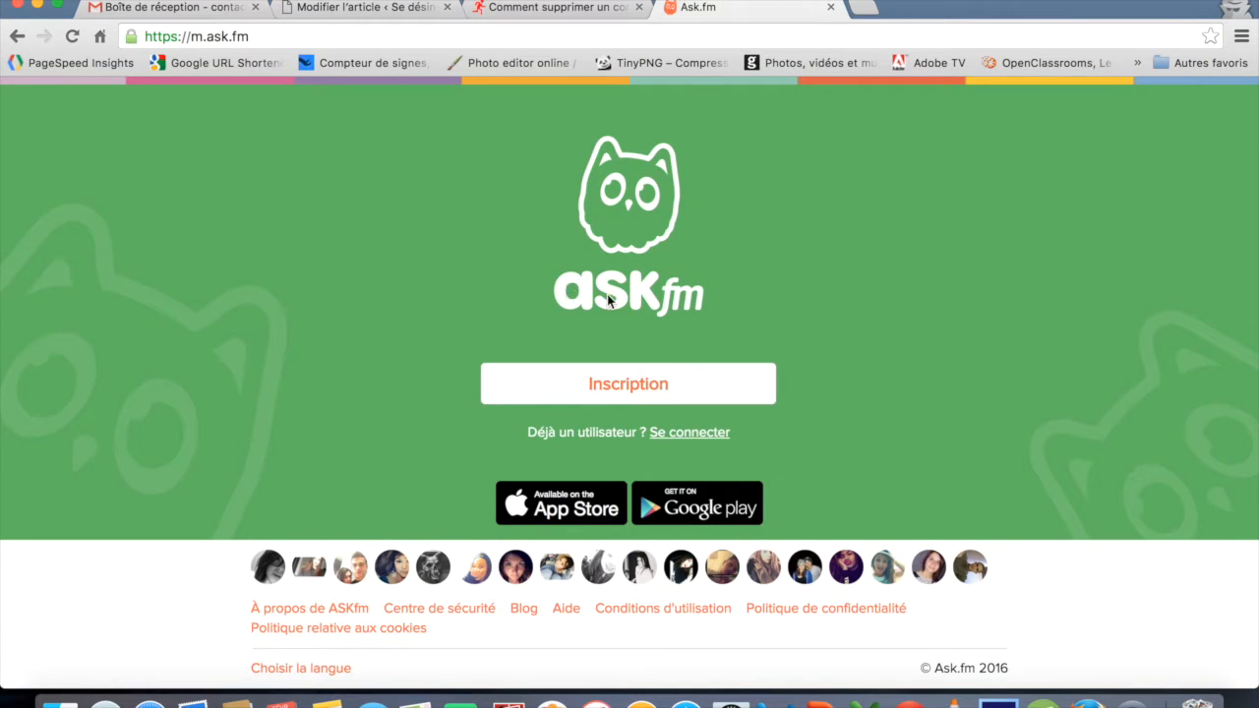
- Open the 'Se connecter' login form and enter the account username and password
click(683, 433)
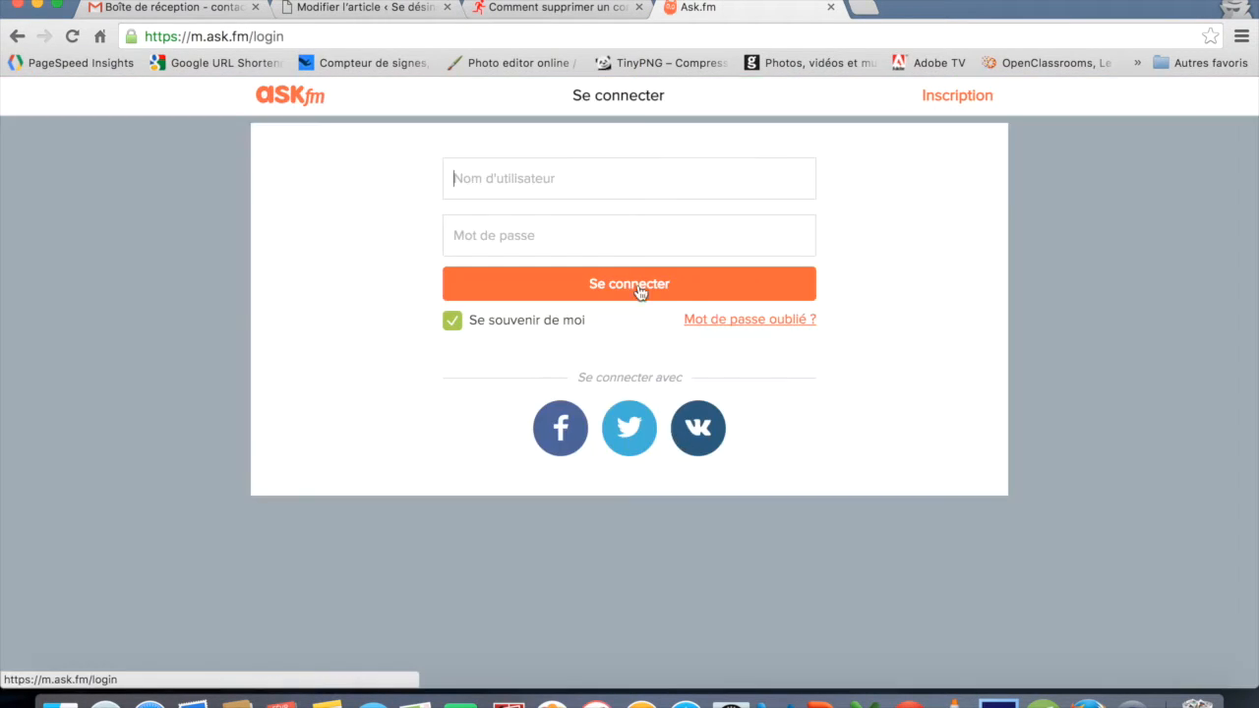
text(St)
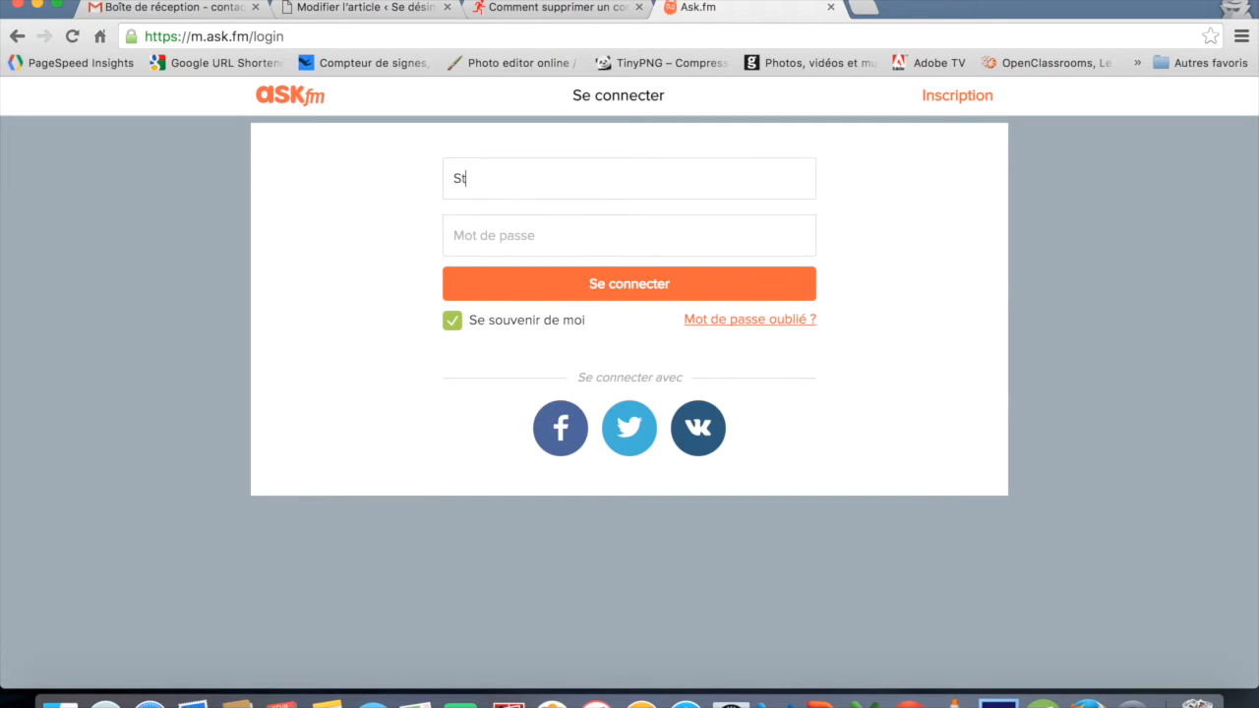
text(evyJobs)
key(Tab)
text(••••••••)
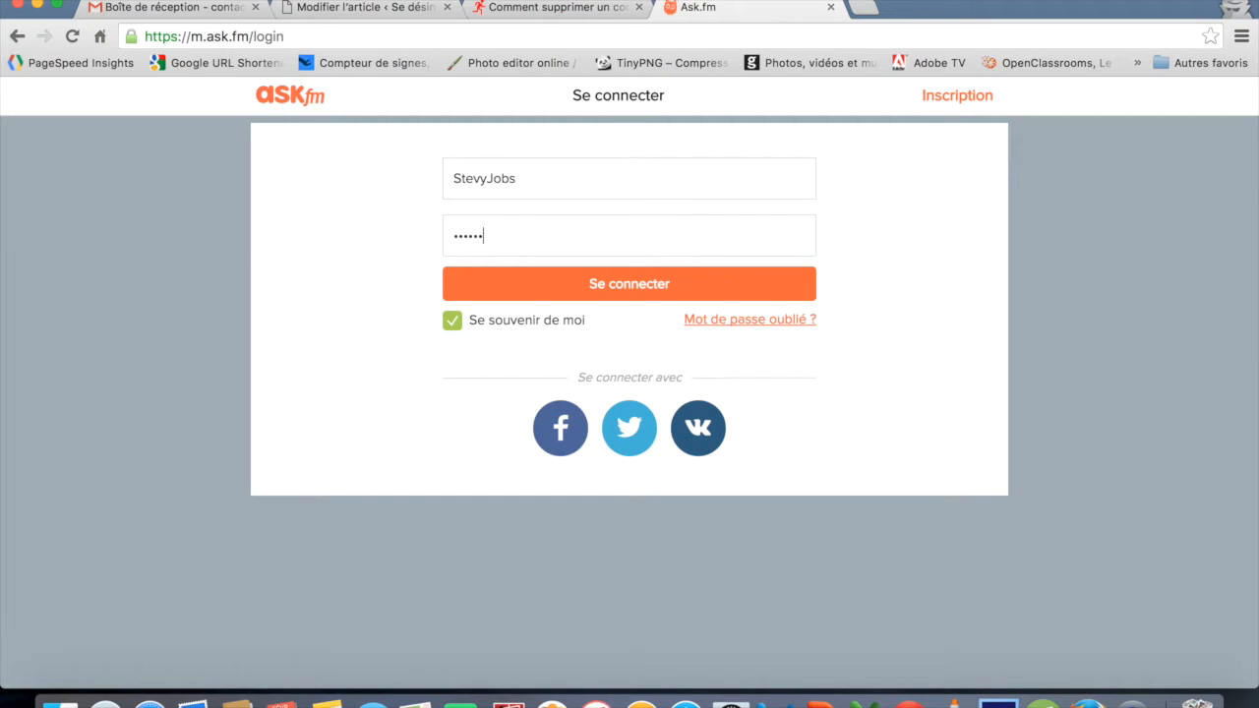
text(••••)
- Sign in and view the 'Réseaux sociaux' settings listing Facebook, Twitter and VK
click(594, 286)
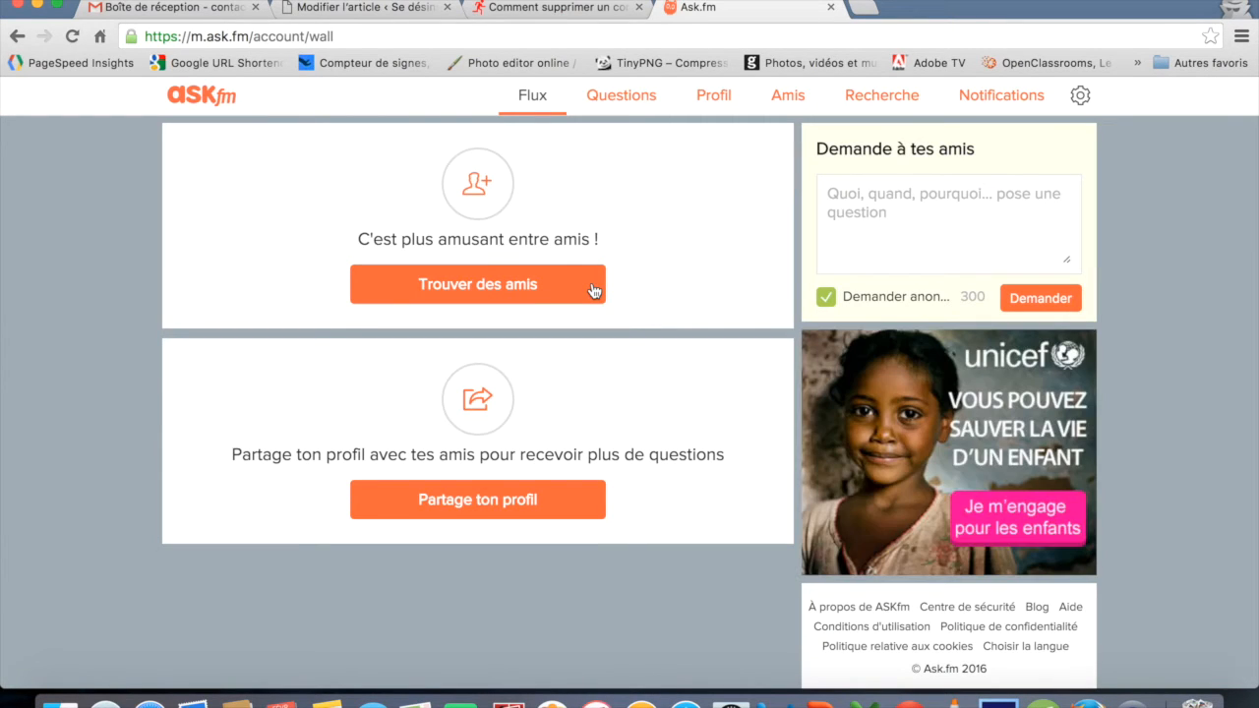
click(1082, 103)
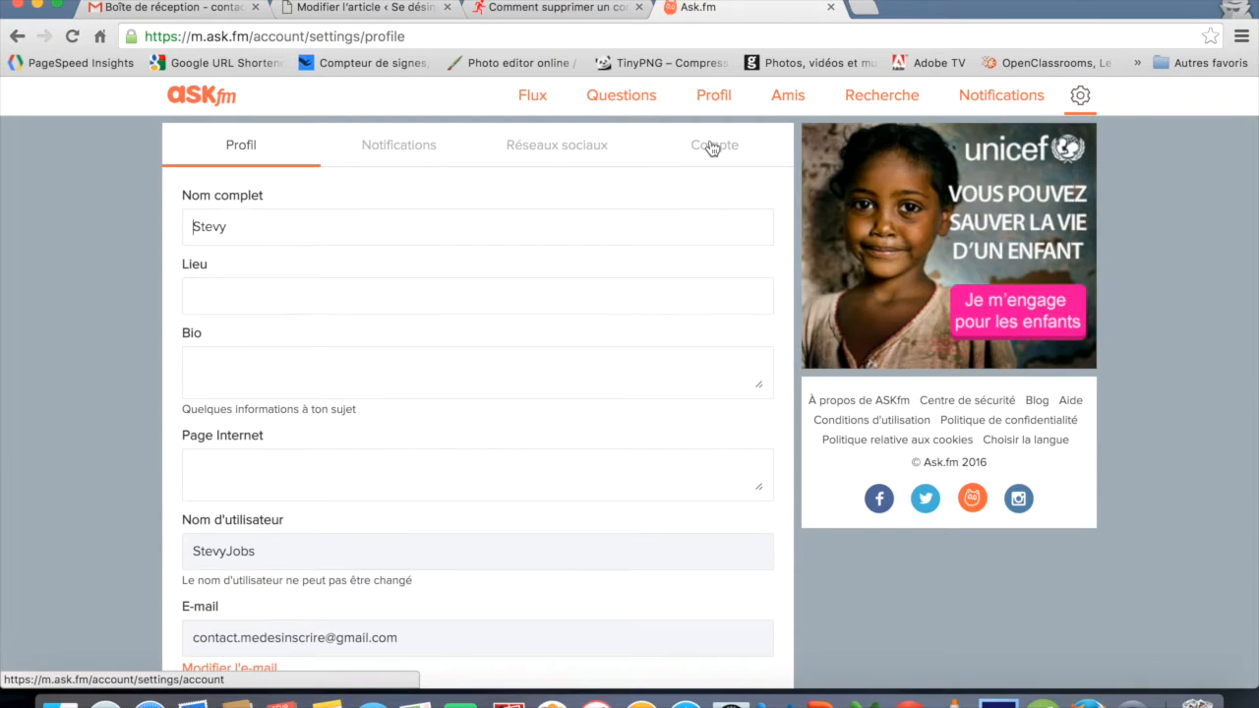
click(561, 147)
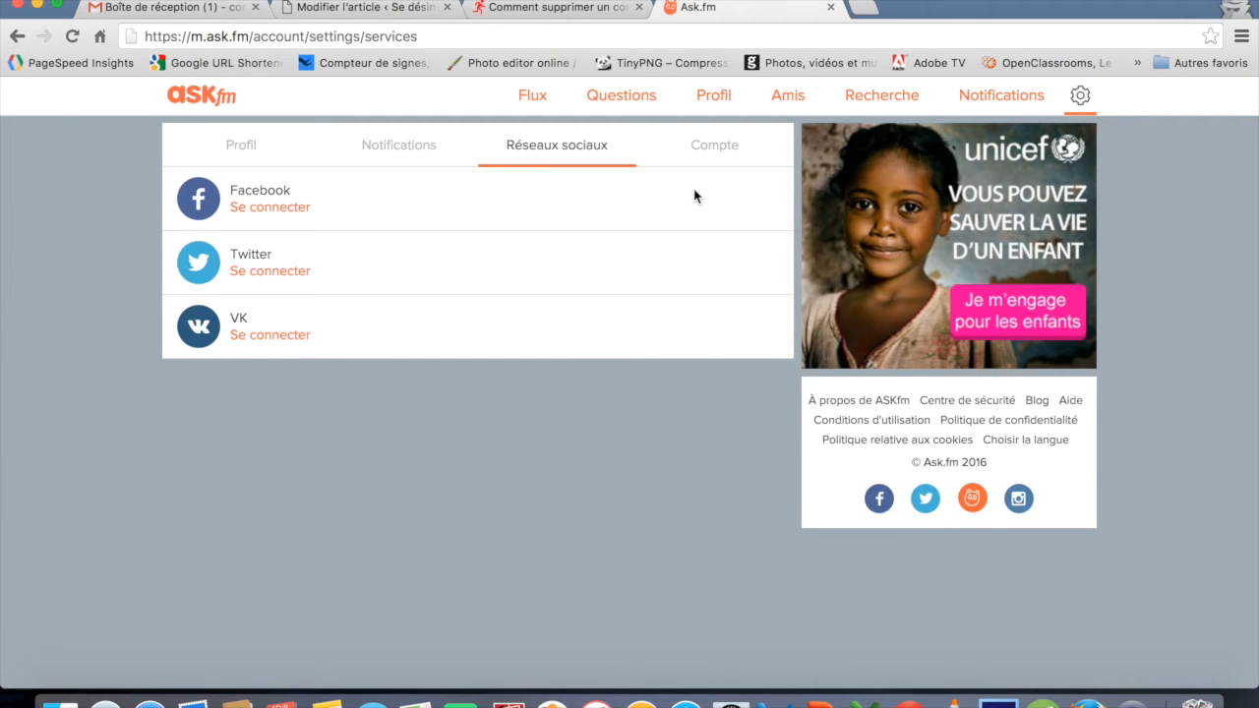
- Review the 'Compte' settings tab, then return to the Flux home feed via the ASKfm logo
click(720, 157)
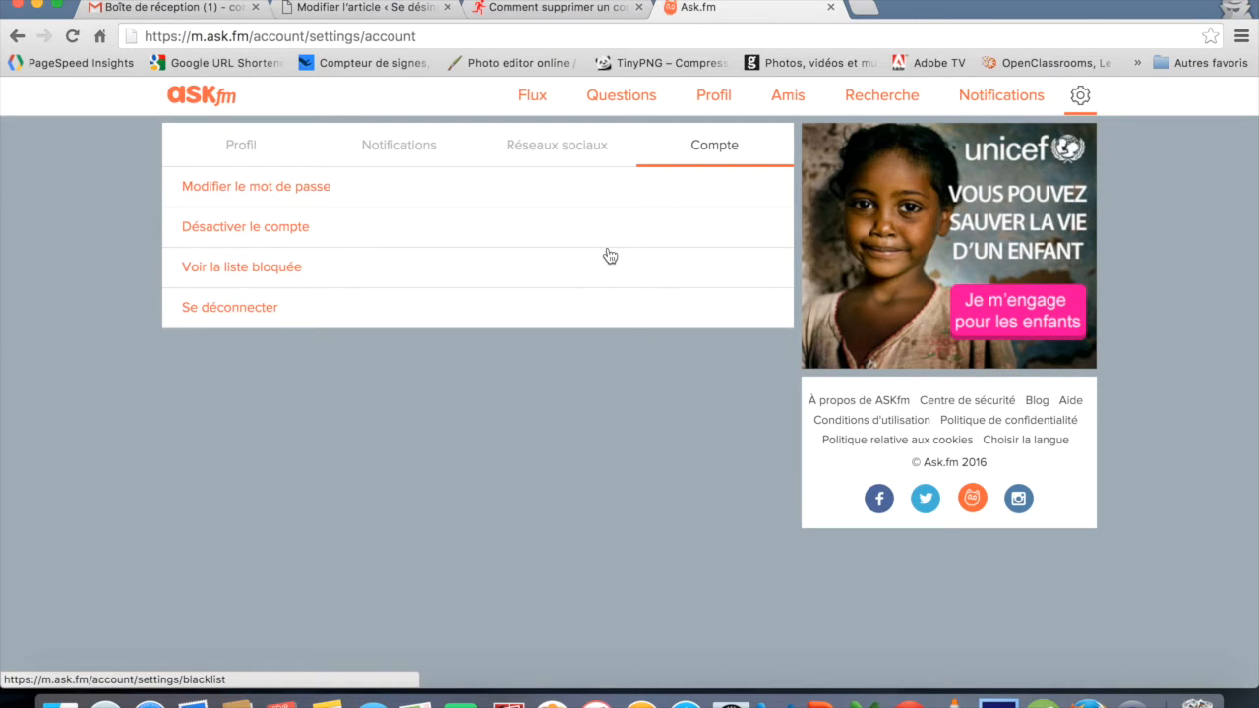
click(215, 104)
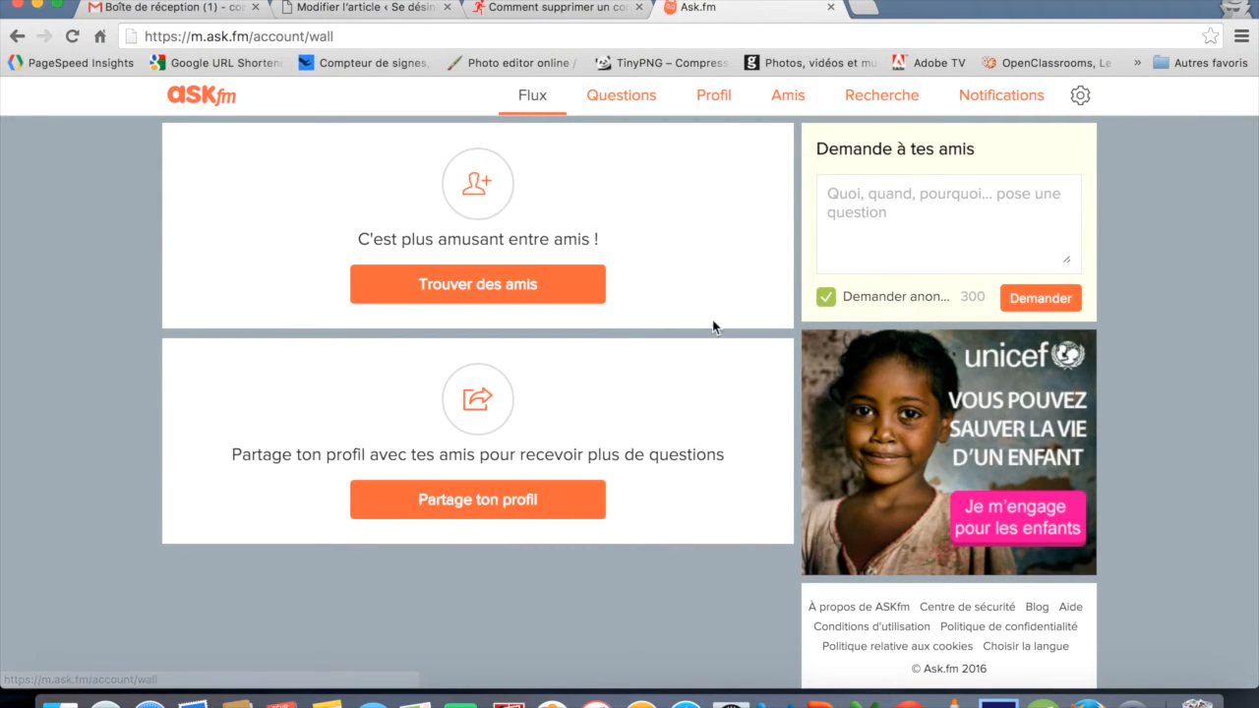
- Open the ASKfm Support Center in a new tab from the footer's 'Aide' link
scroll(823, 435, down, 1)
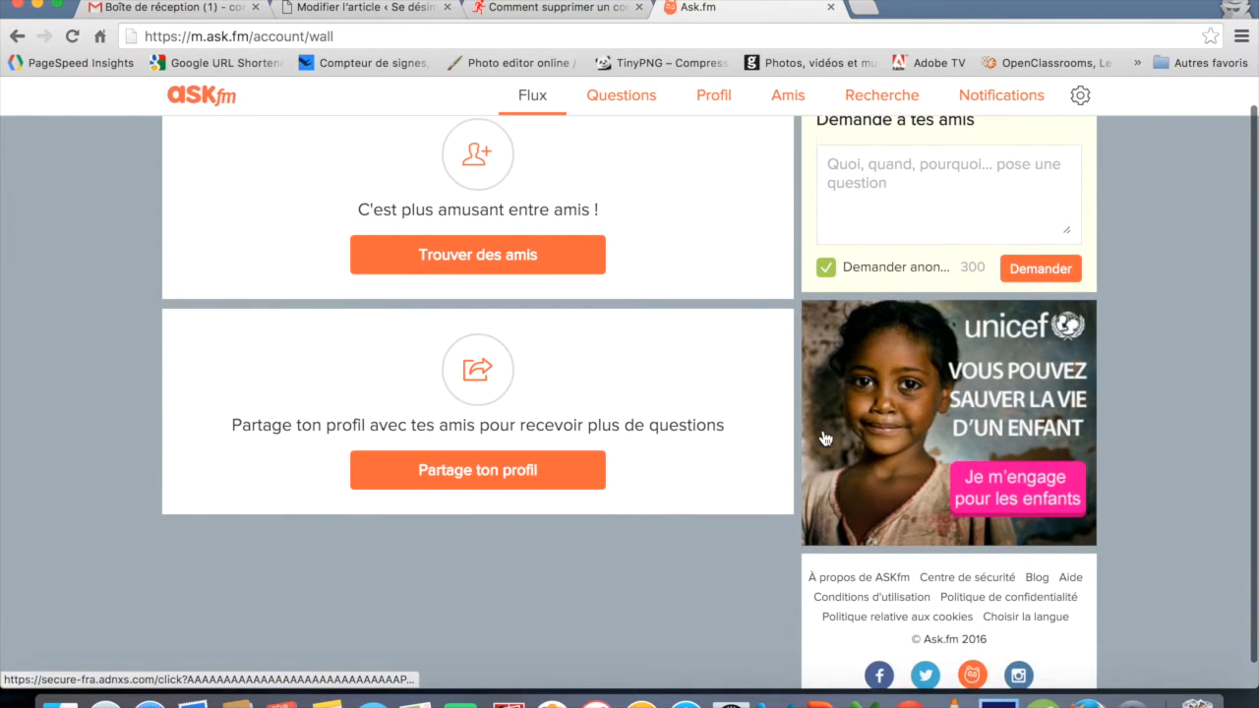
click(1074, 584)
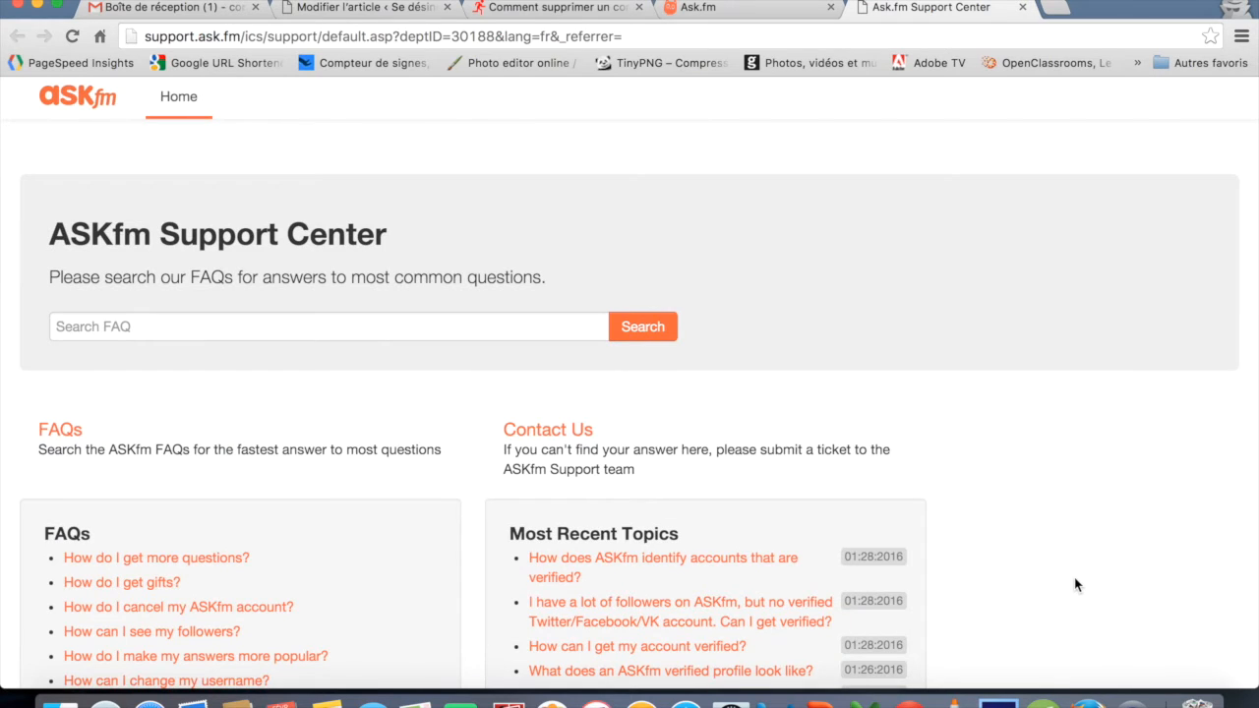
scroll(1075, 584, down, 1)
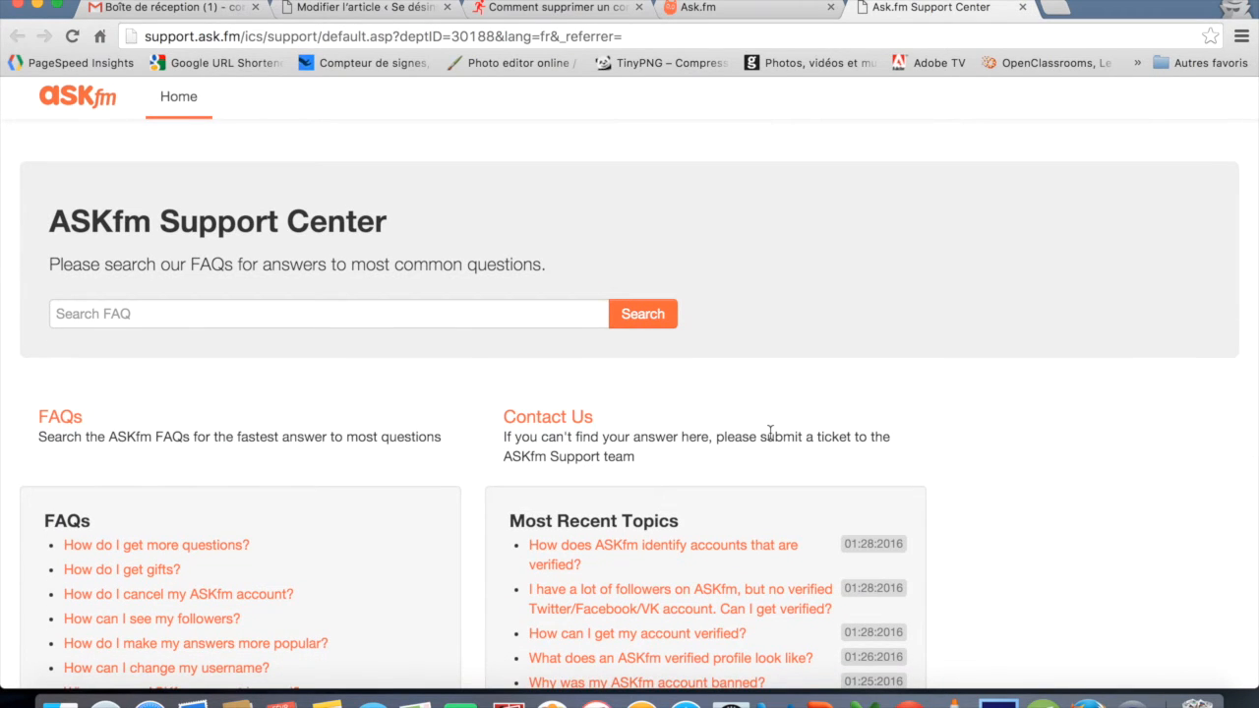
- Open the Contact Us ticket form and autofill the first name, last name and e-mail
click(548, 417)
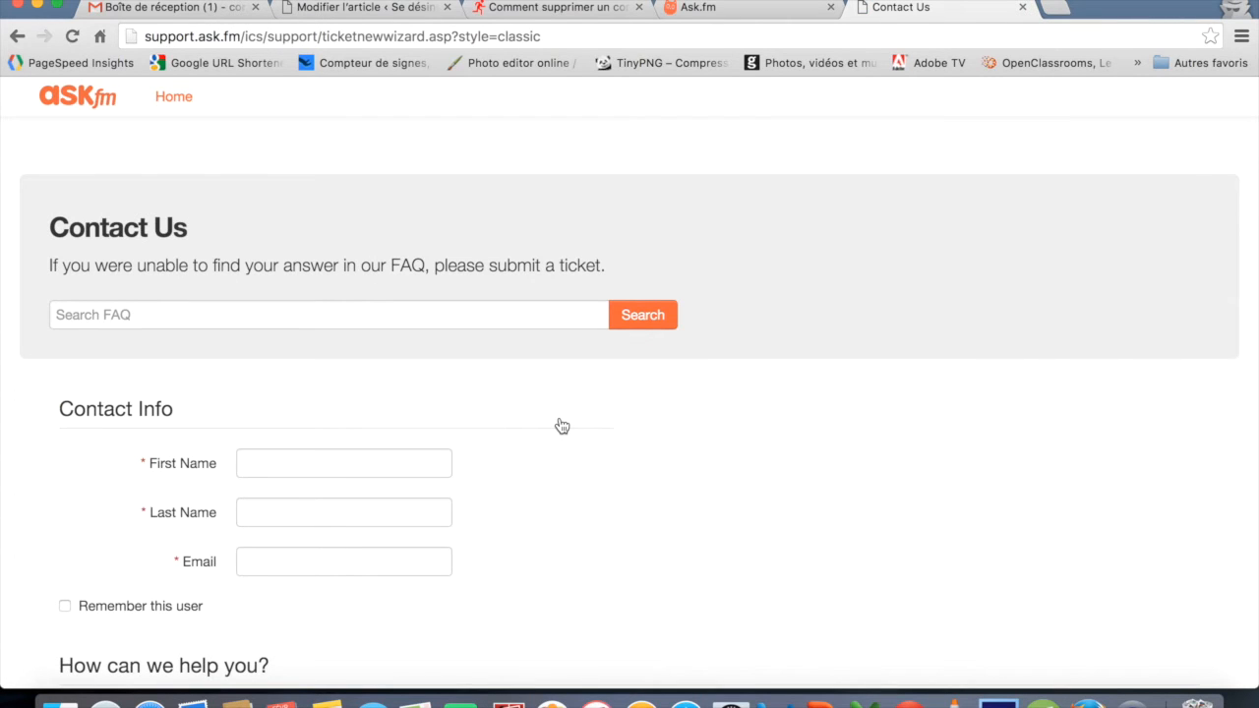
scroll(561, 426, down, 3)
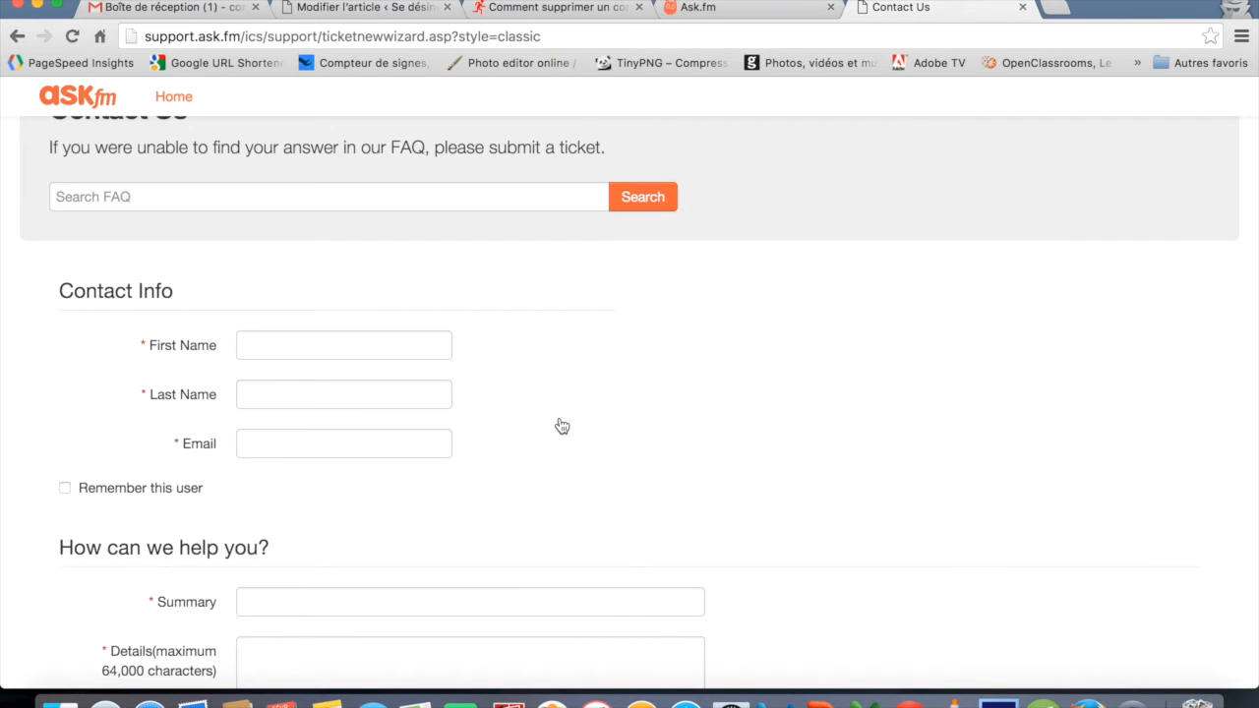
click(331, 344)
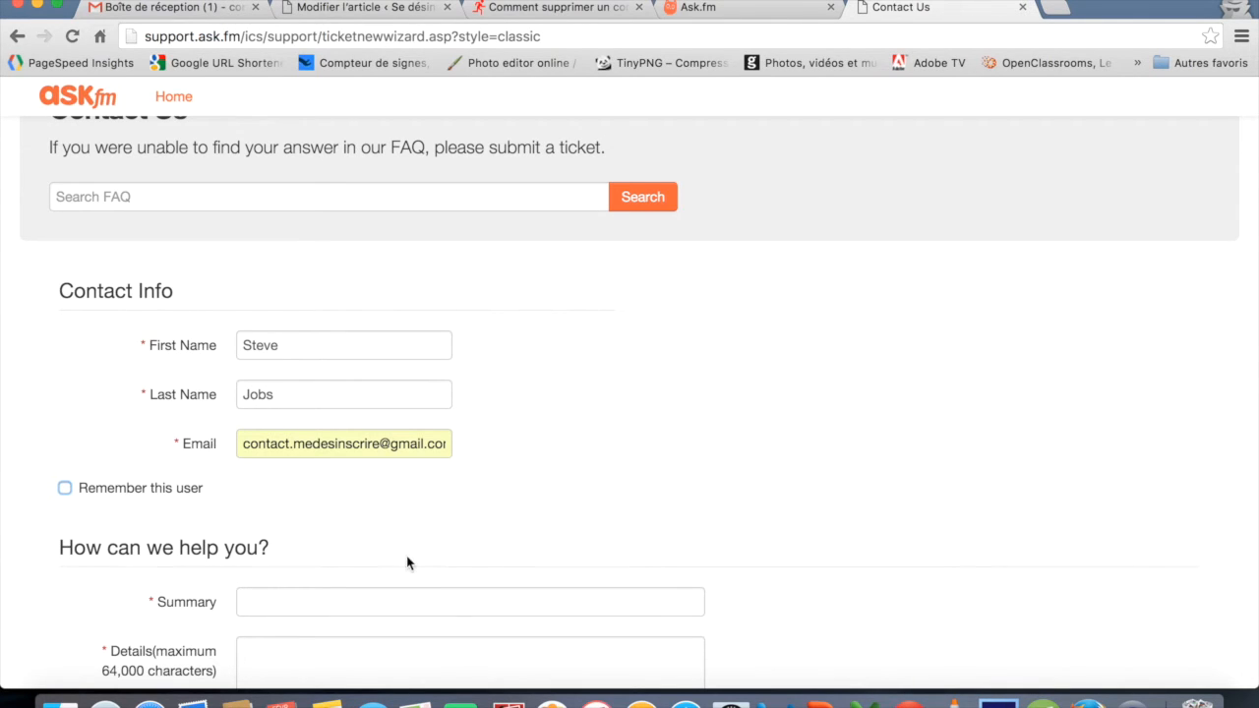
scroll(408, 562, down, 6)
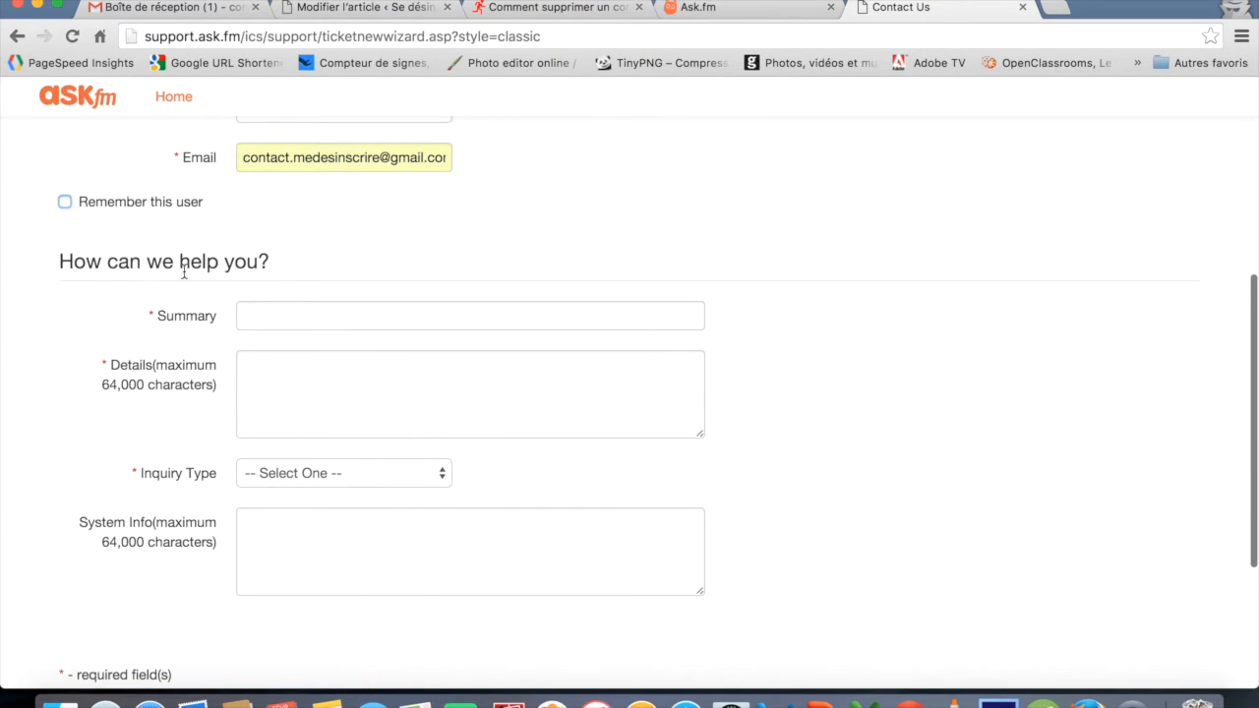
- Enter summary 'Delete my Account' and details asking to delete the account and all its data forever
click(289, 314)
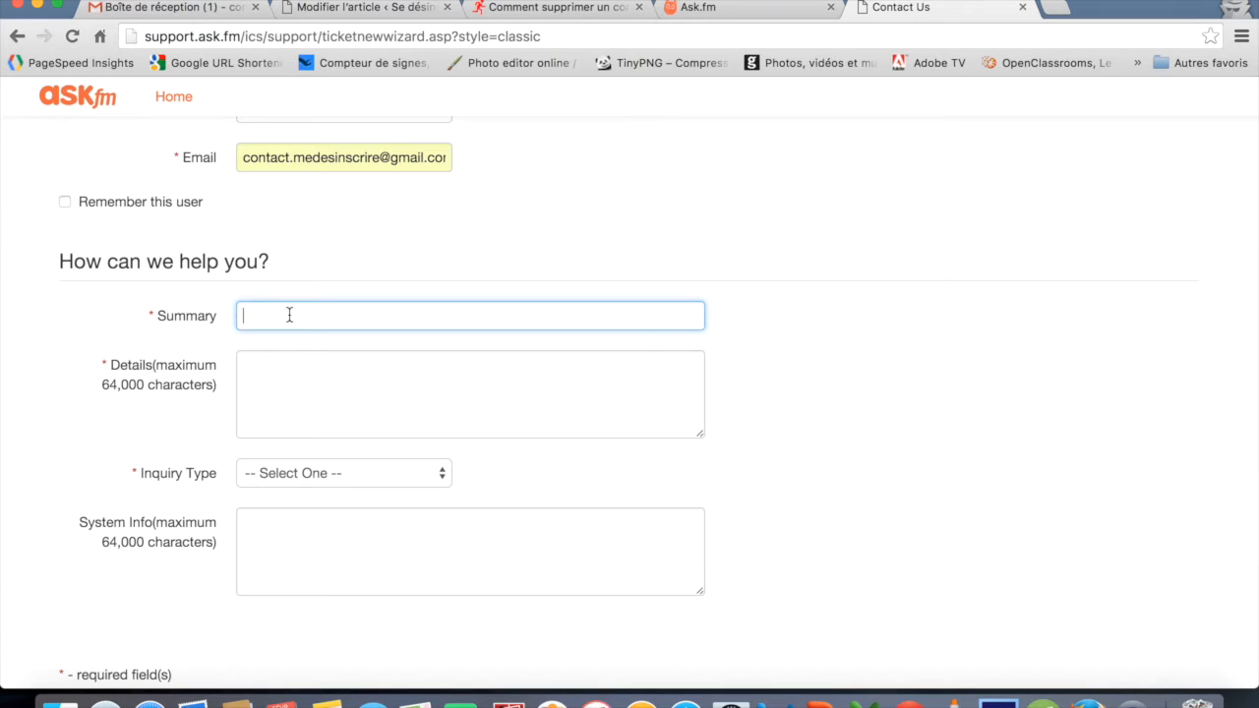
text(Delete my Account)
click(276, 370)
text(Could you pleade)
key(BackSpace)
key(BackSpace)
text(se delete my account an)
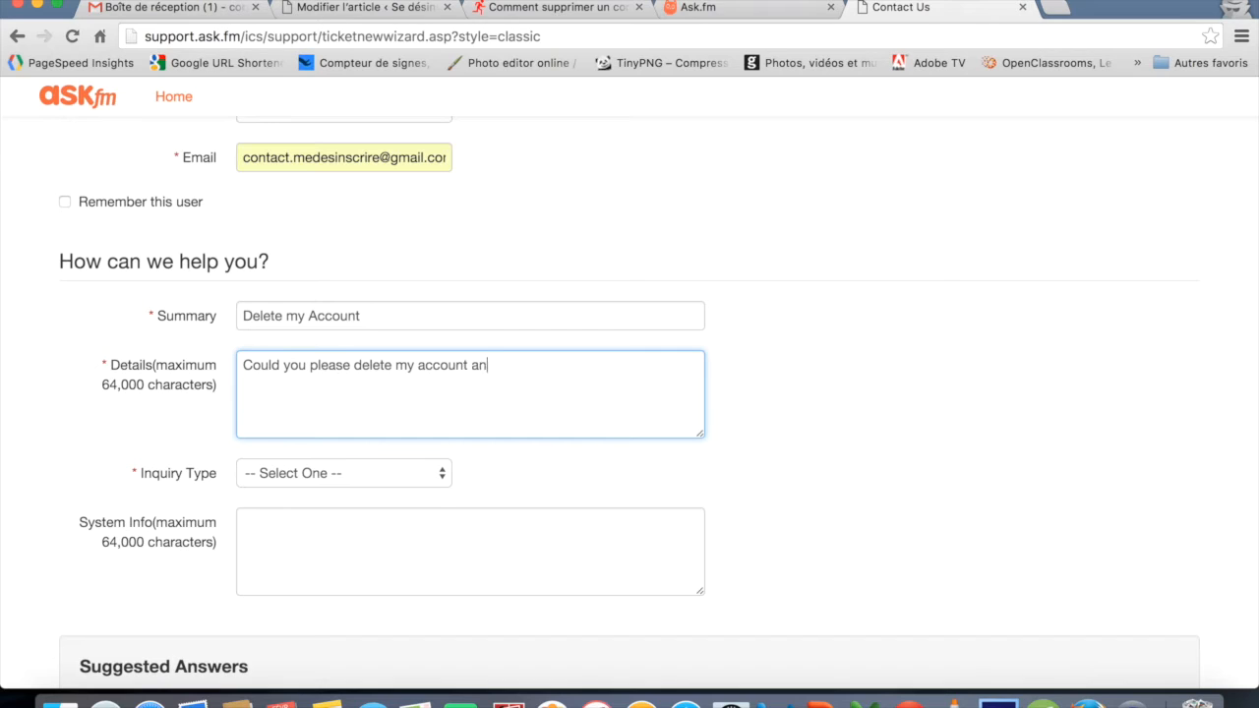
text(d all the data on it for ever.)
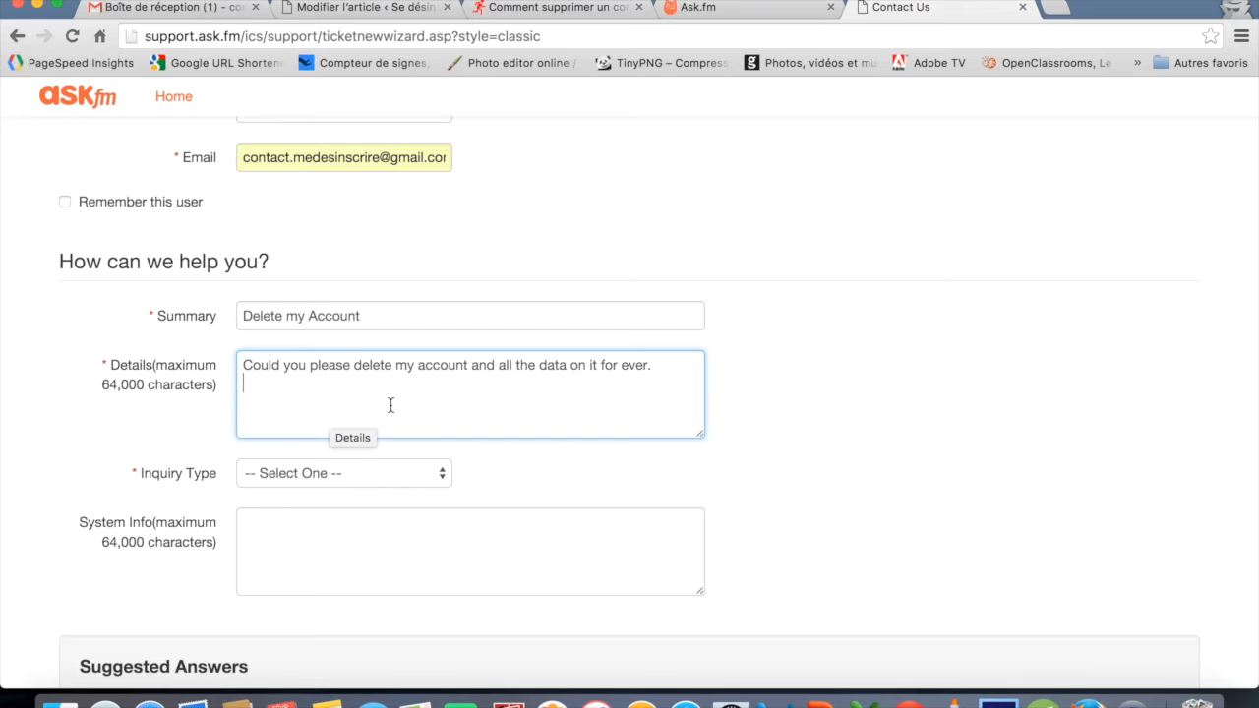
- Choose 'I want to leave Ask.fm' as the ticket's inquiry type
click(368, 480)
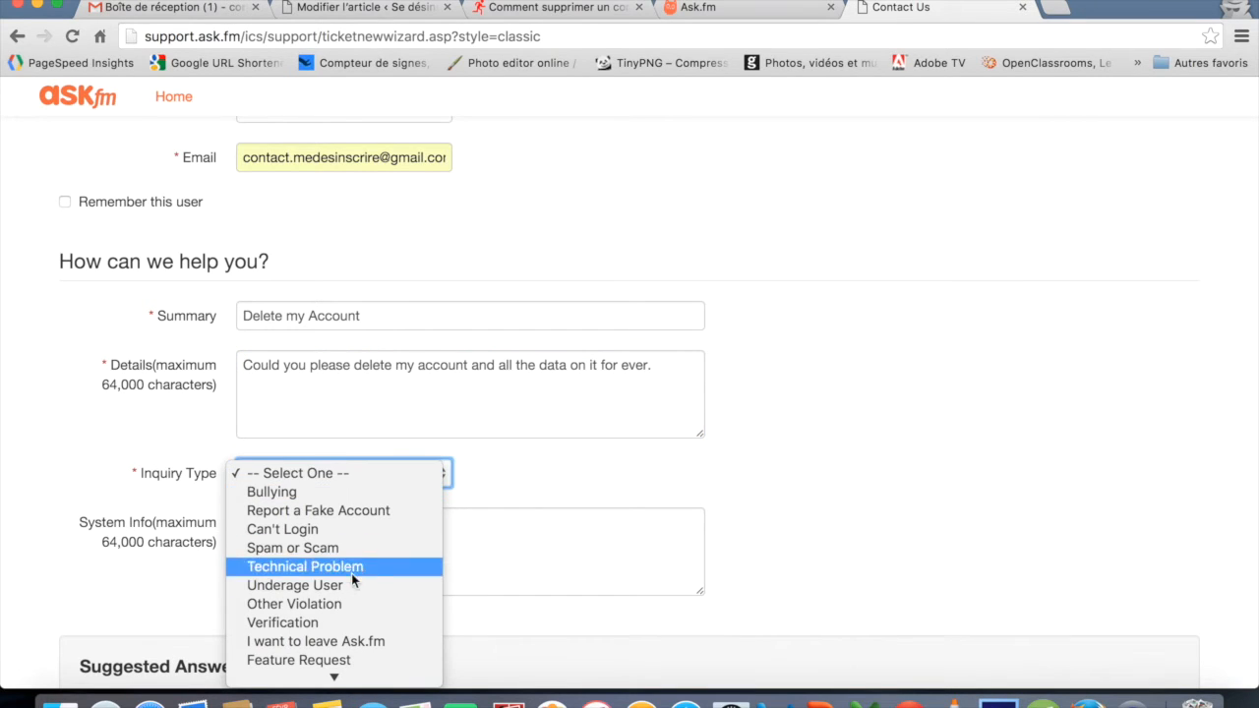
click(355, 642)
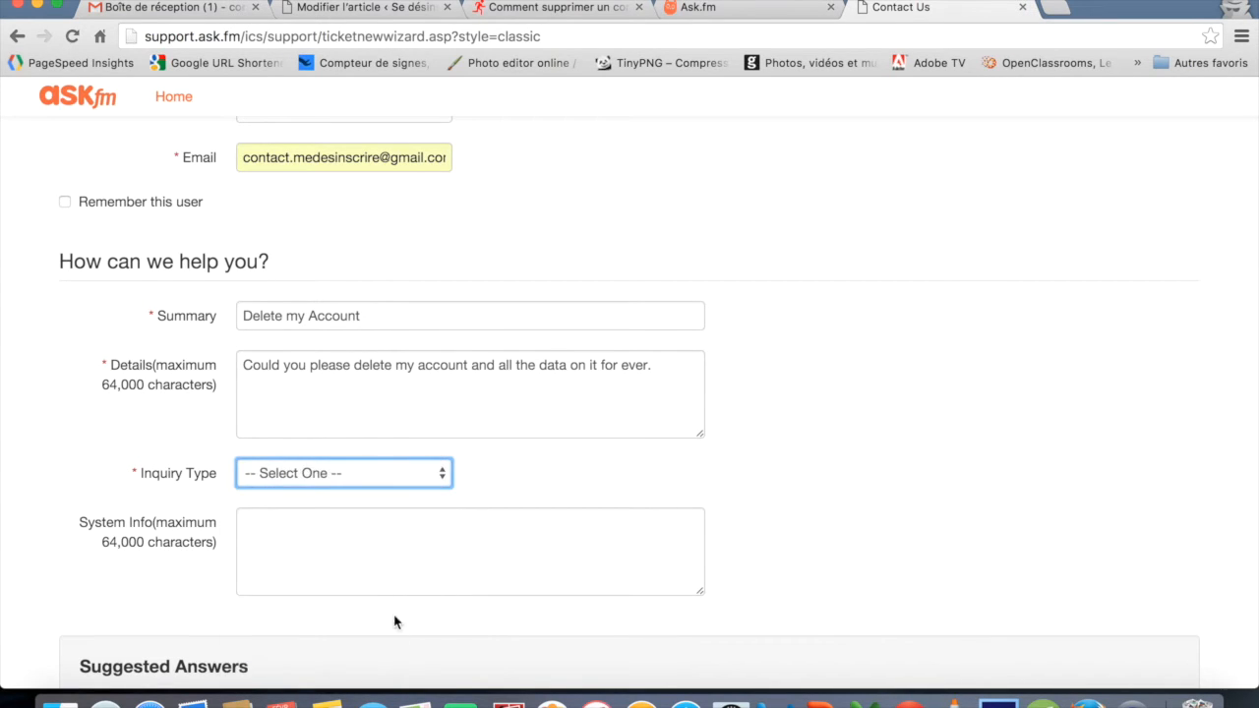
click(356, 528)
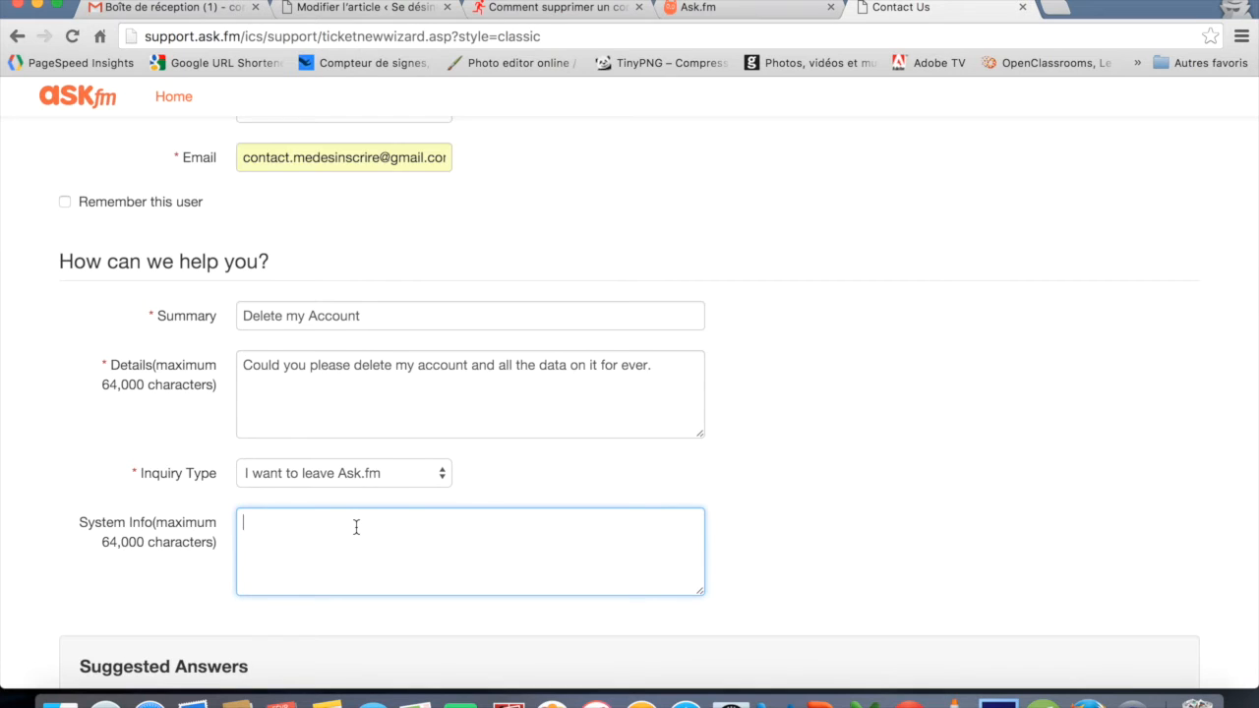
scroll(355, 526, down, 2)
scroll(387, 574, down, 7)
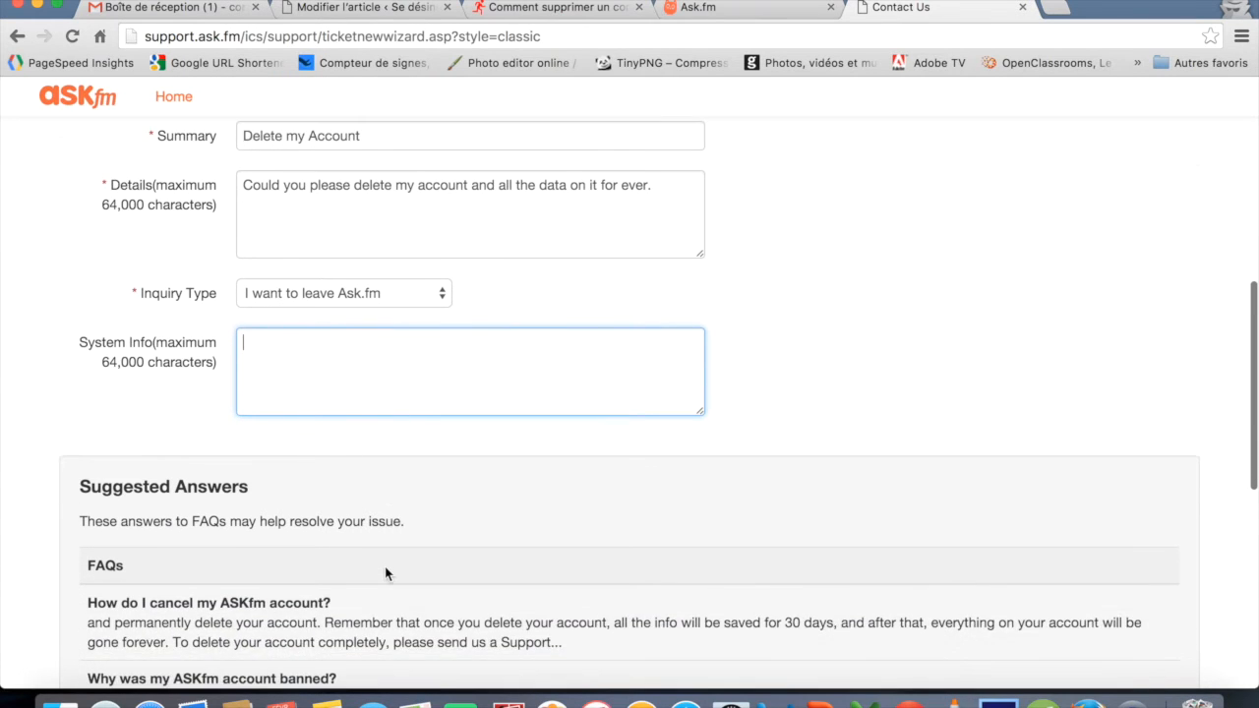
scroll(387, 573, down, 3)
scroll(158, 225, up, 2)
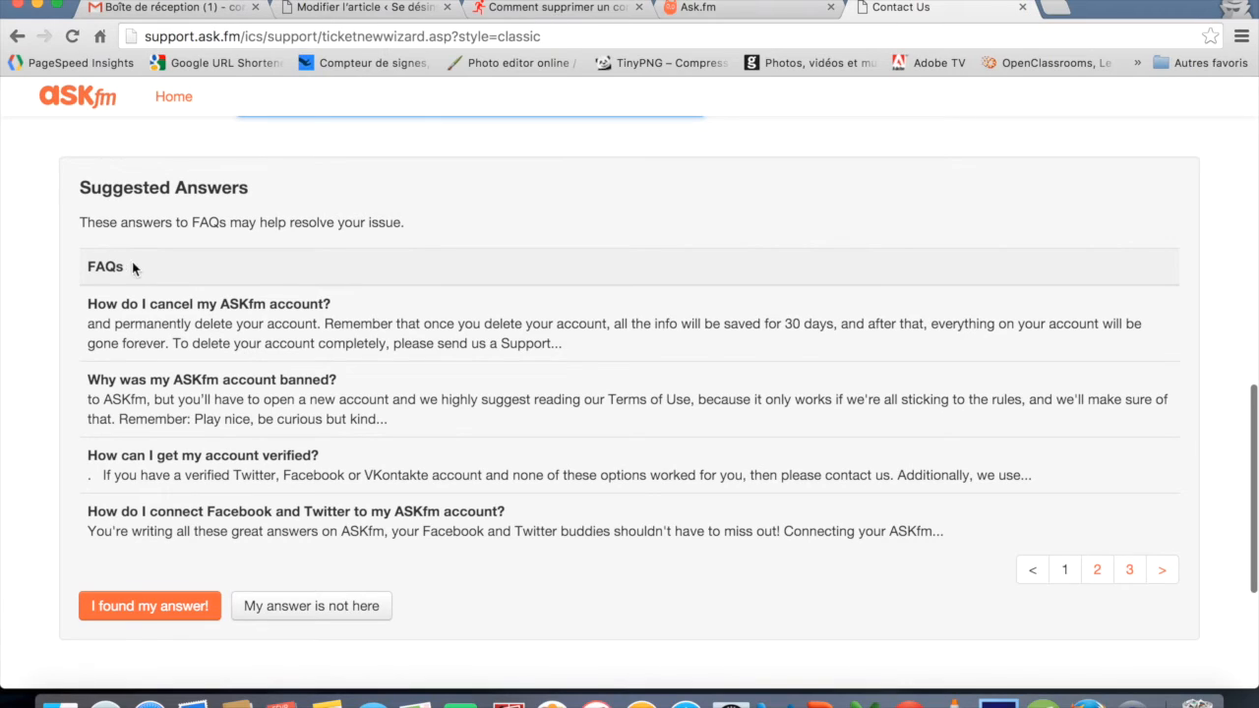
click(256, 309)
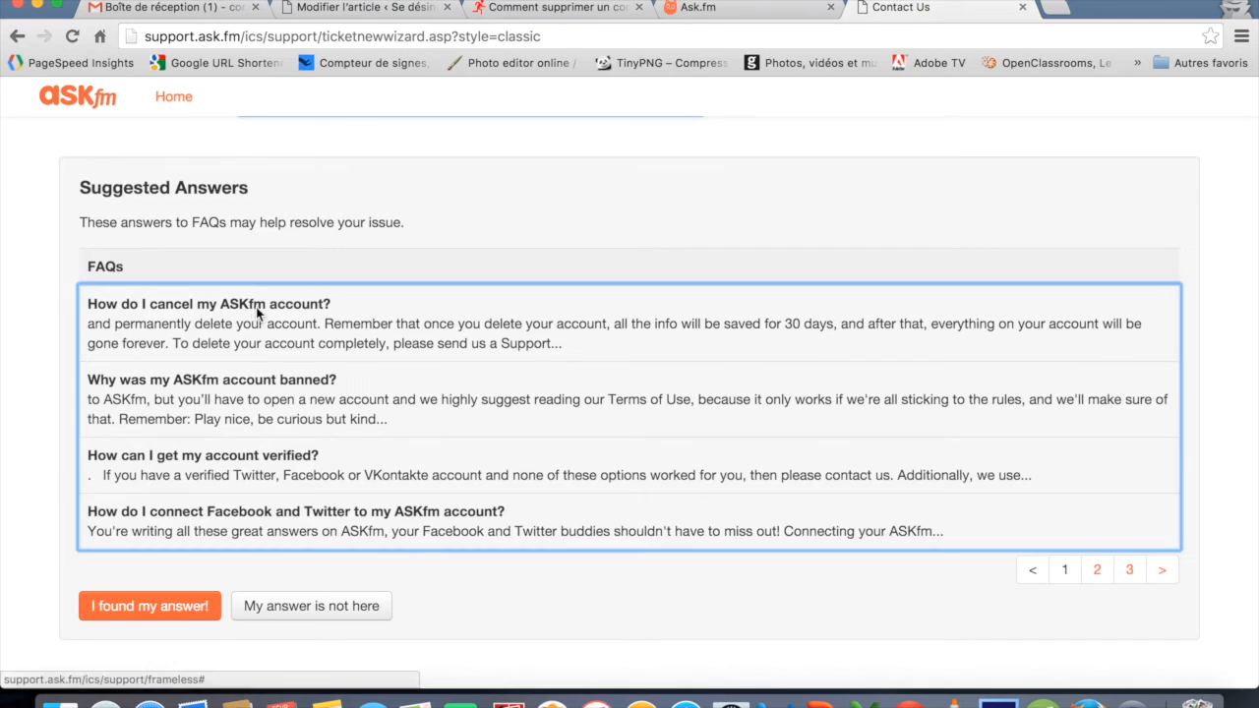
scroll(548, 352, down, 5)
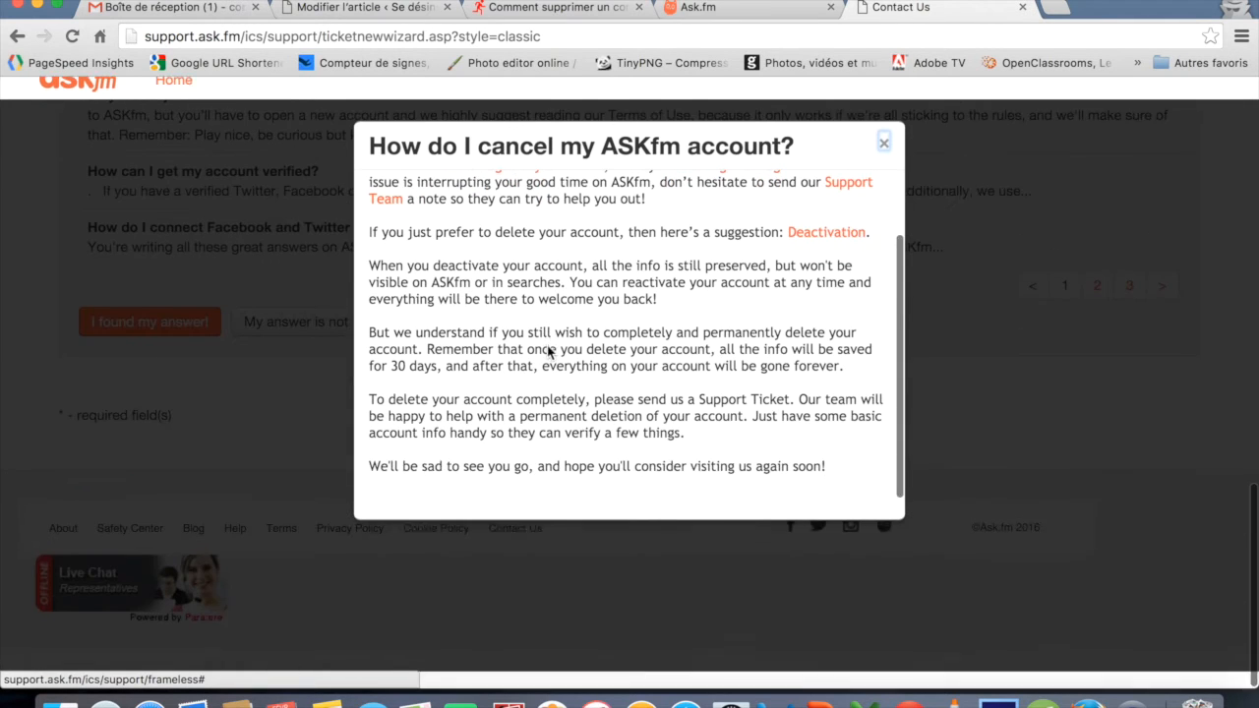
double_click(376, 417)
drag(406, 417, 703, 455)
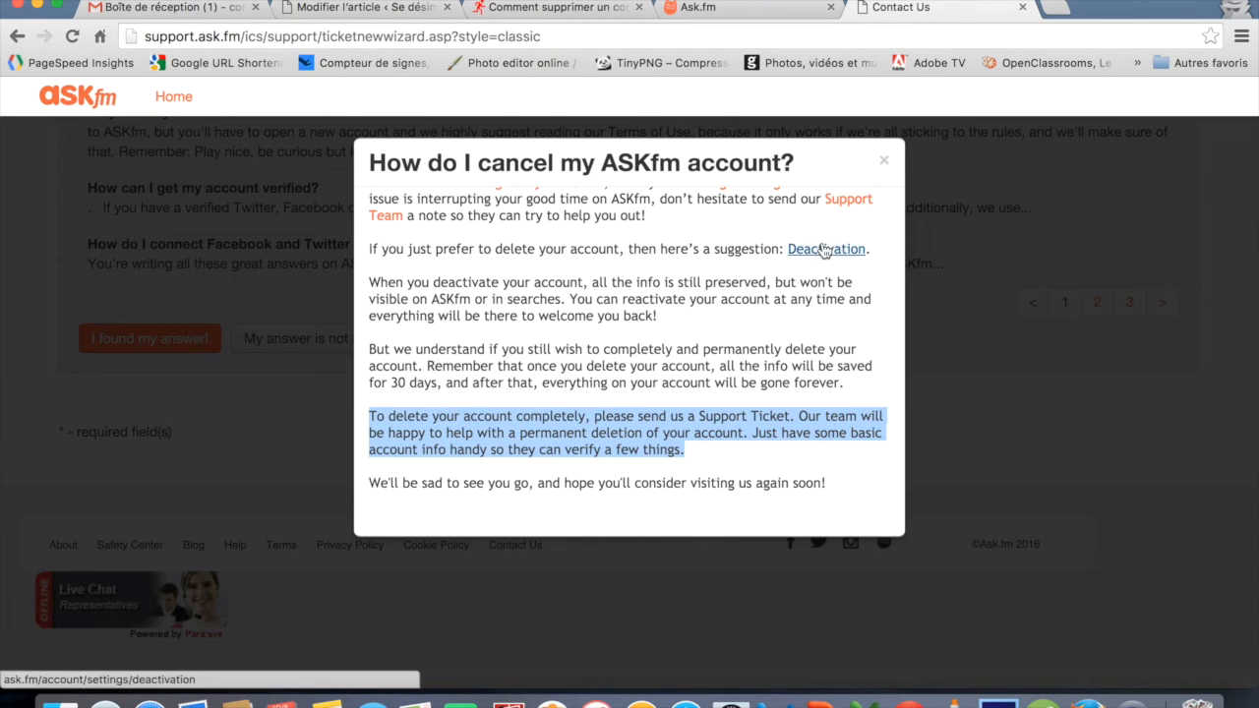
click(886, 164)
scroll(486, 258, up, 5)
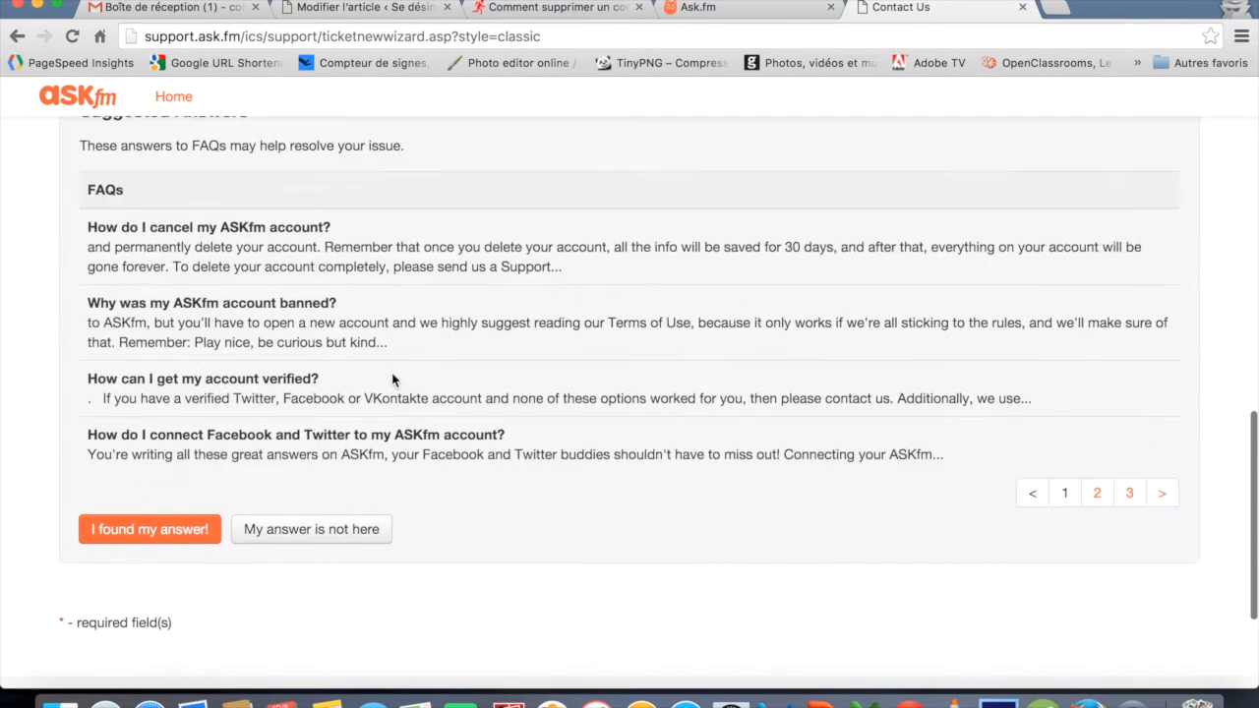
scroll(393, 380, up, 5)
scroll(341, 365, down, 3)
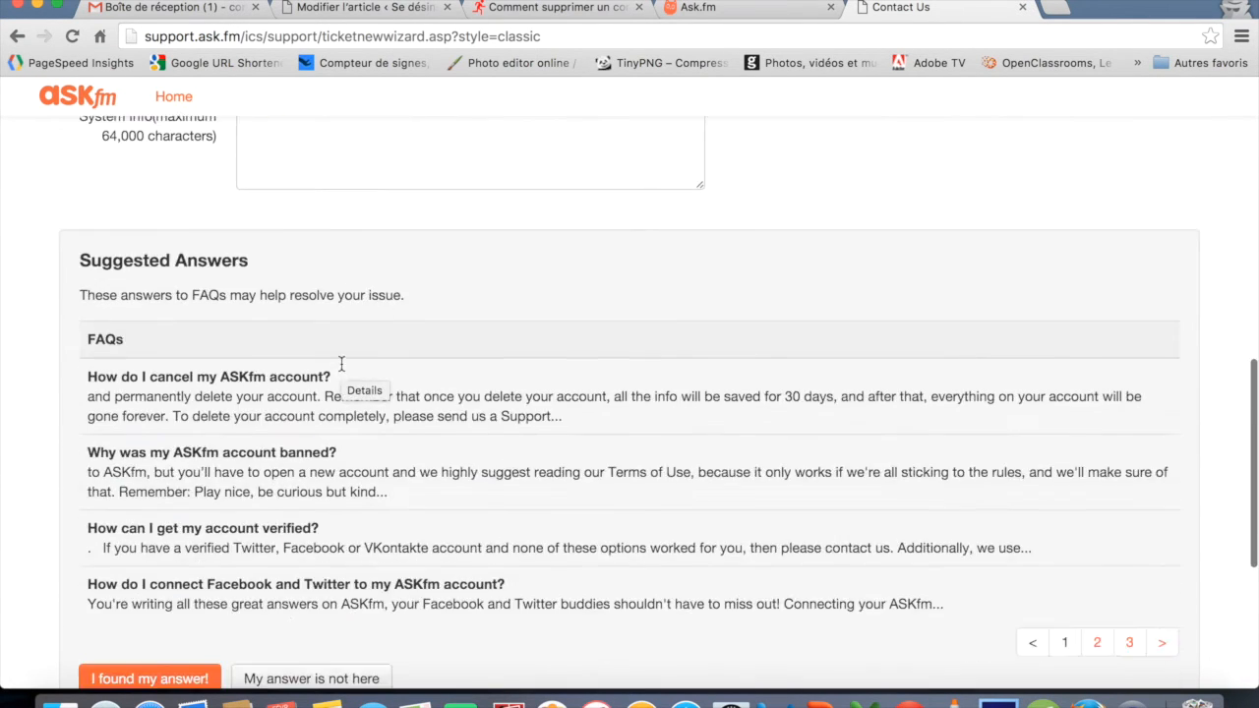
scroll(341, 364, down, 3)
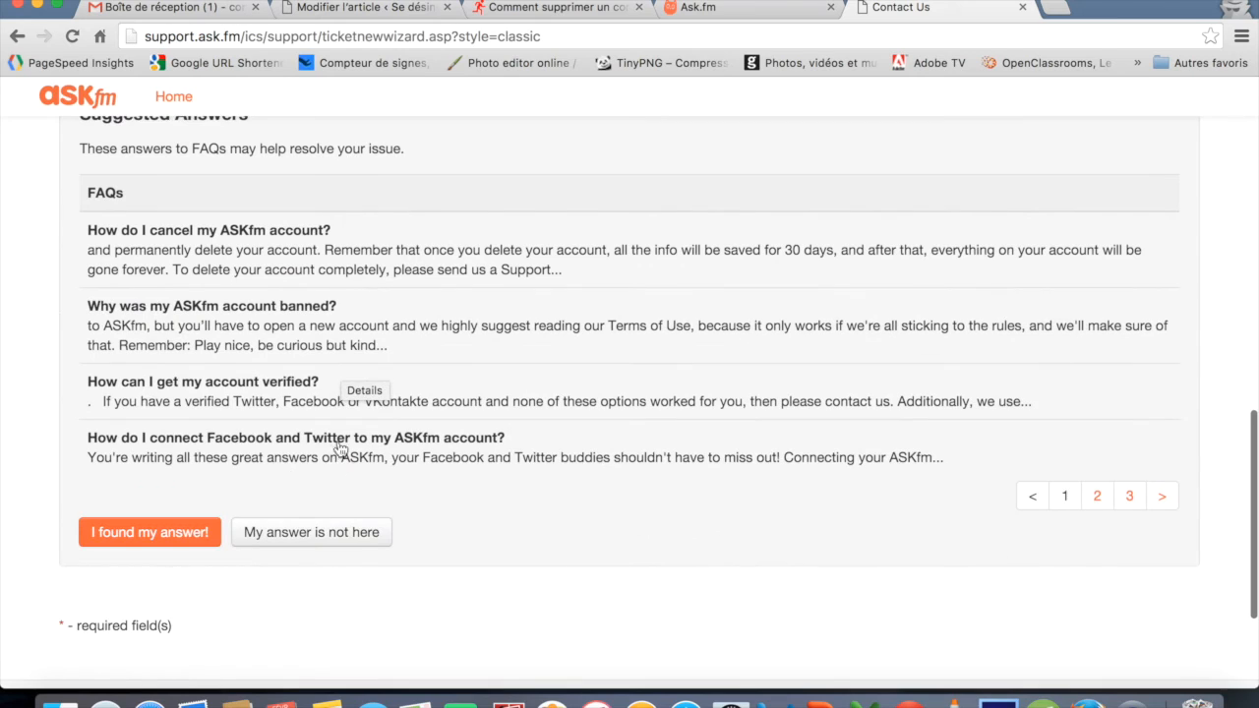
- Decline the suggested answers with 'My answer is not here' and send the ticket with 'Finish >>'
click(327, 539)
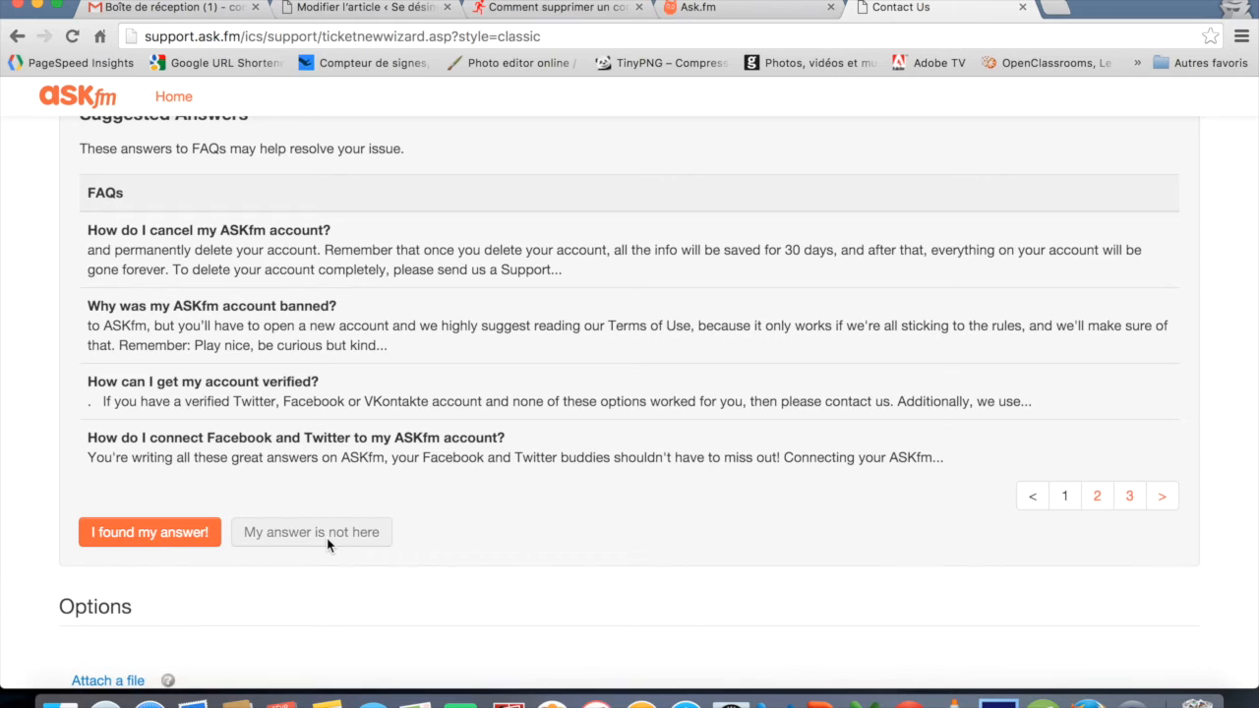
scroll(327, 543, down, 5)
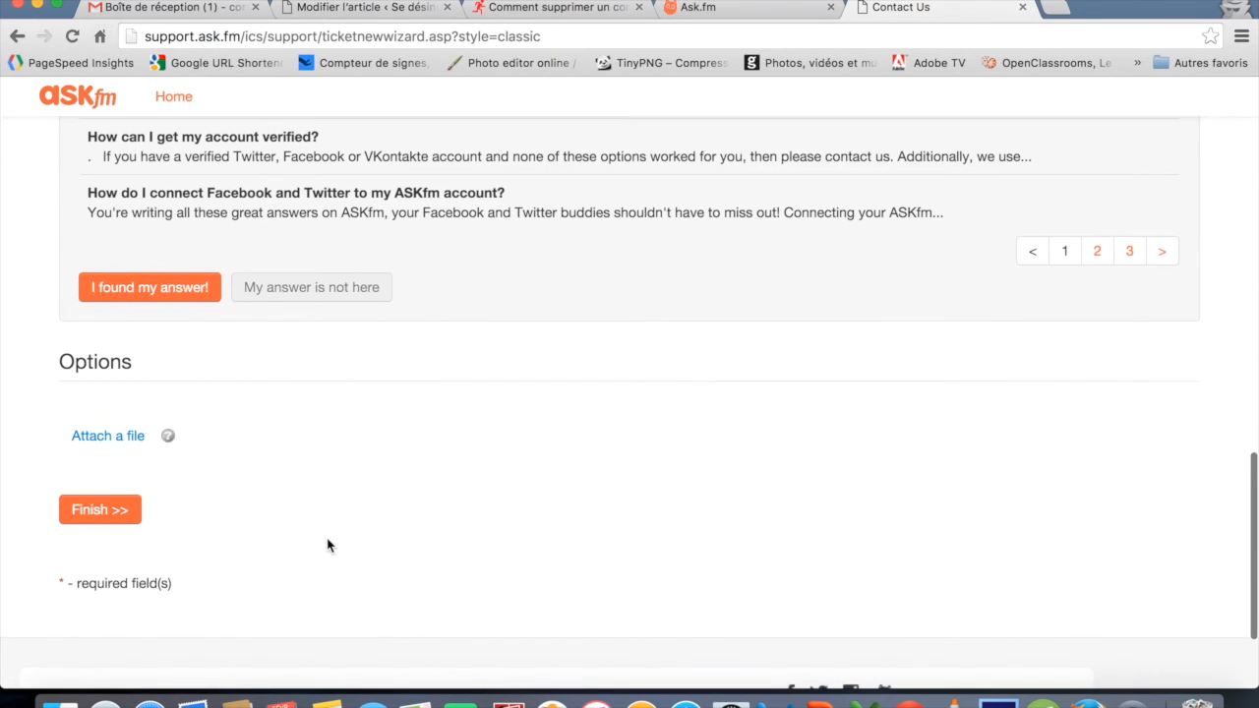
click(116, 512)
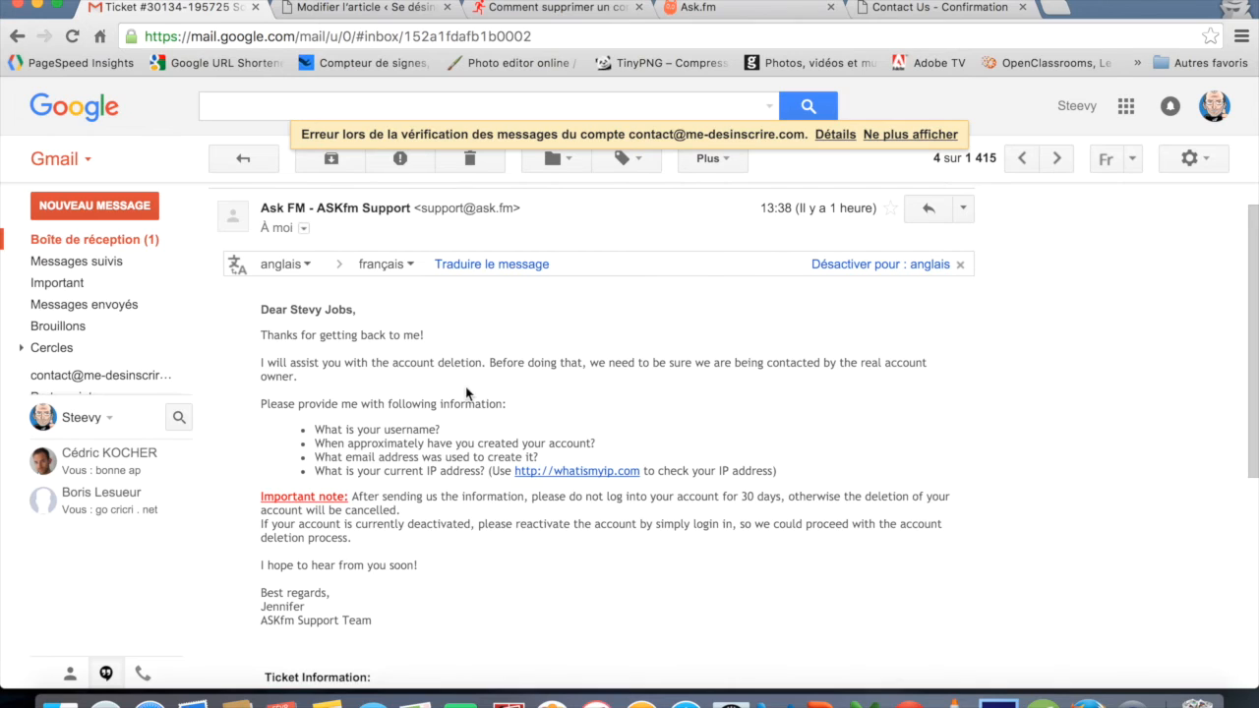
scroll(578, 403, down, 2)
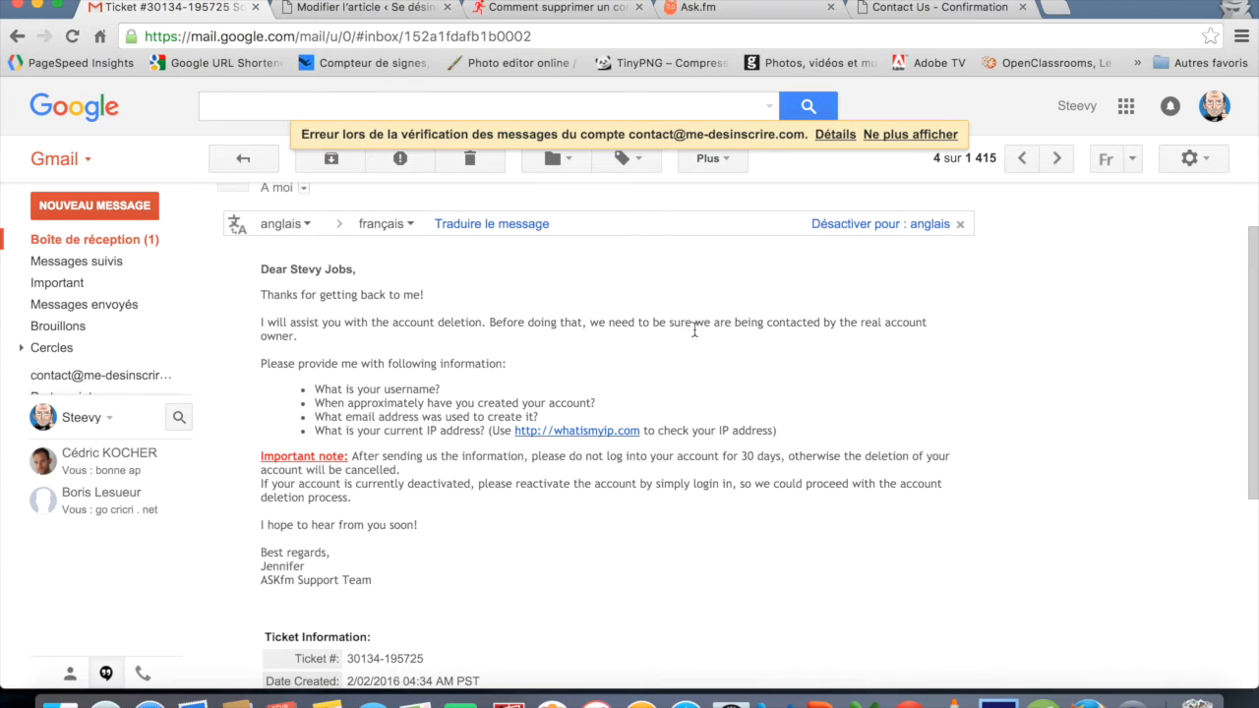
scroll(678, 326, down, 3)
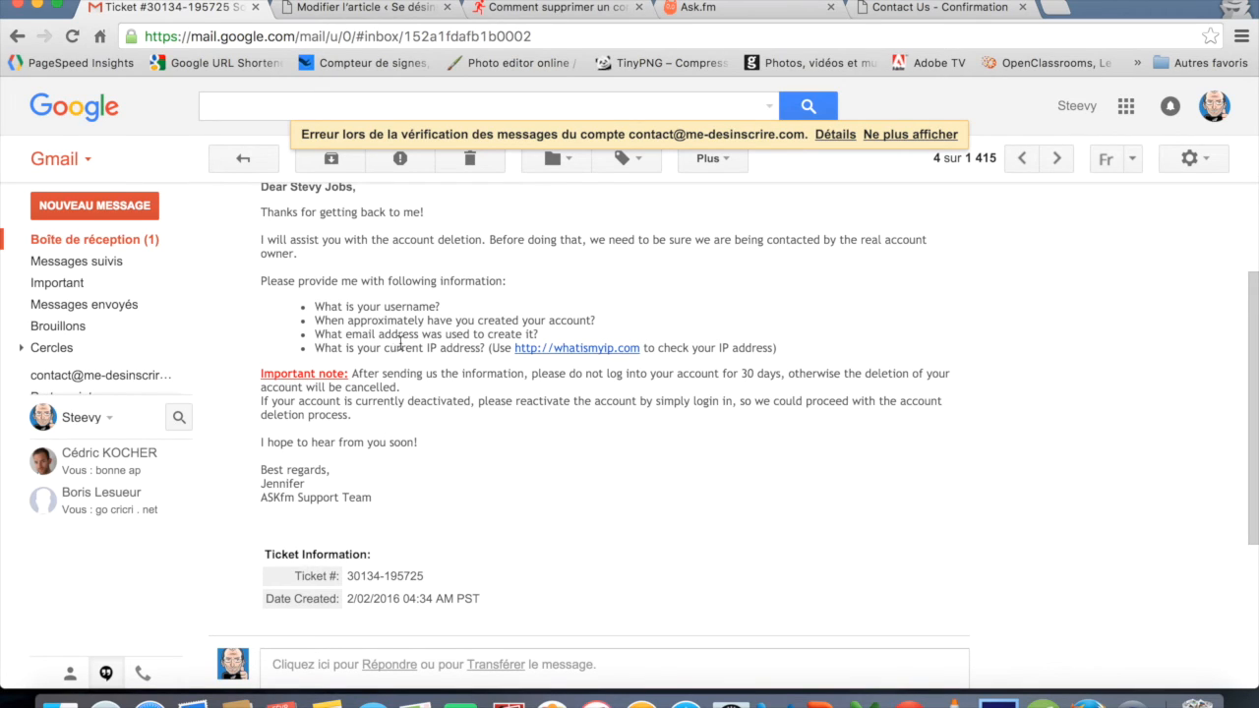
click(594, 349)
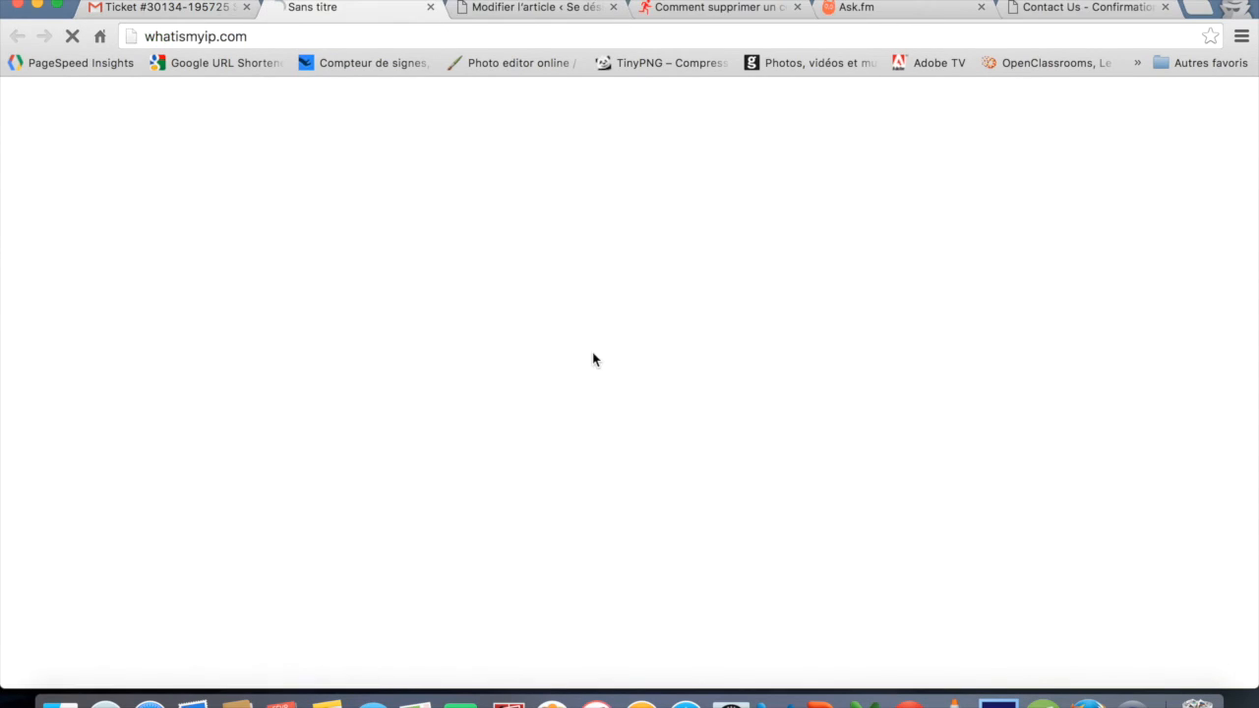
click(429, 8)
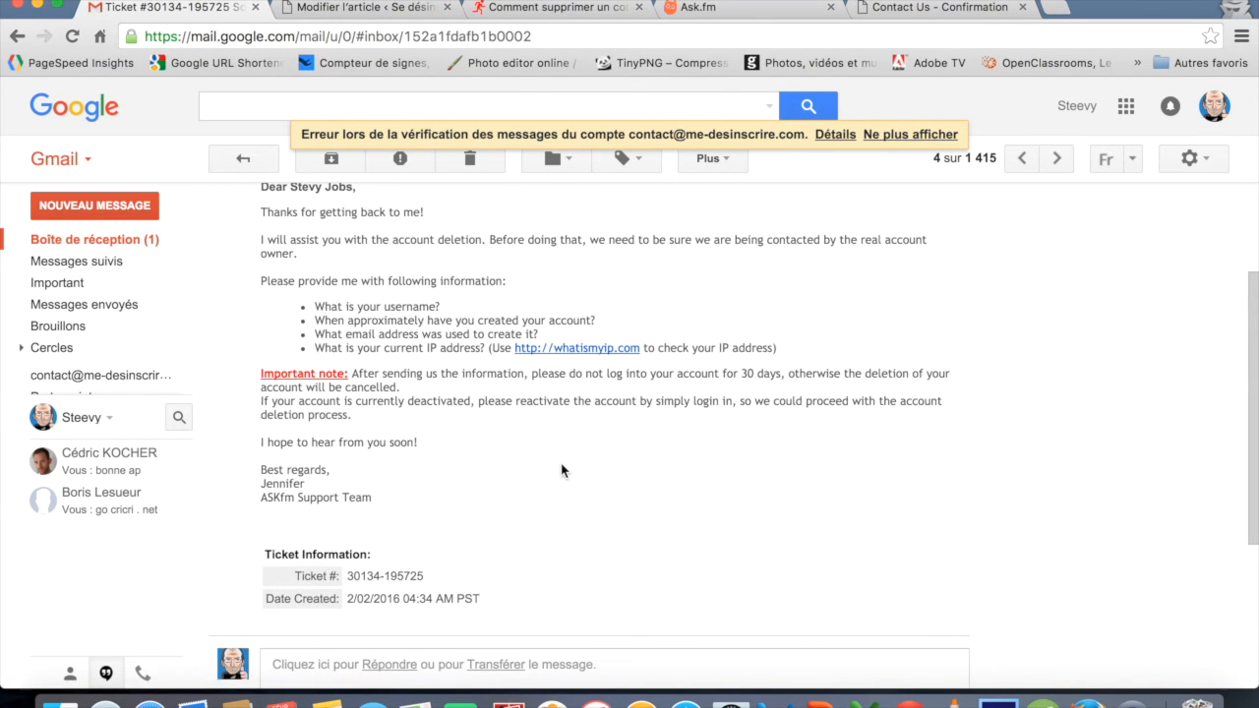
scroll(562, 470, down, 2)
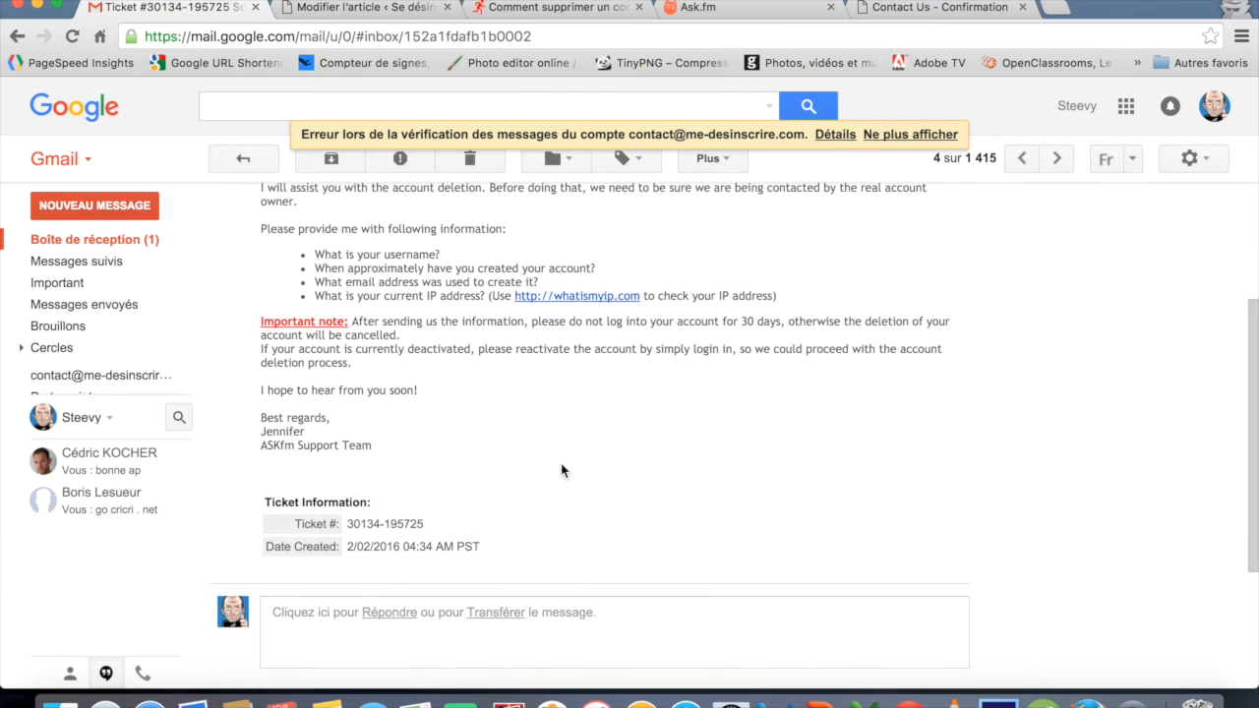
drag(259, 321, 368, 362)
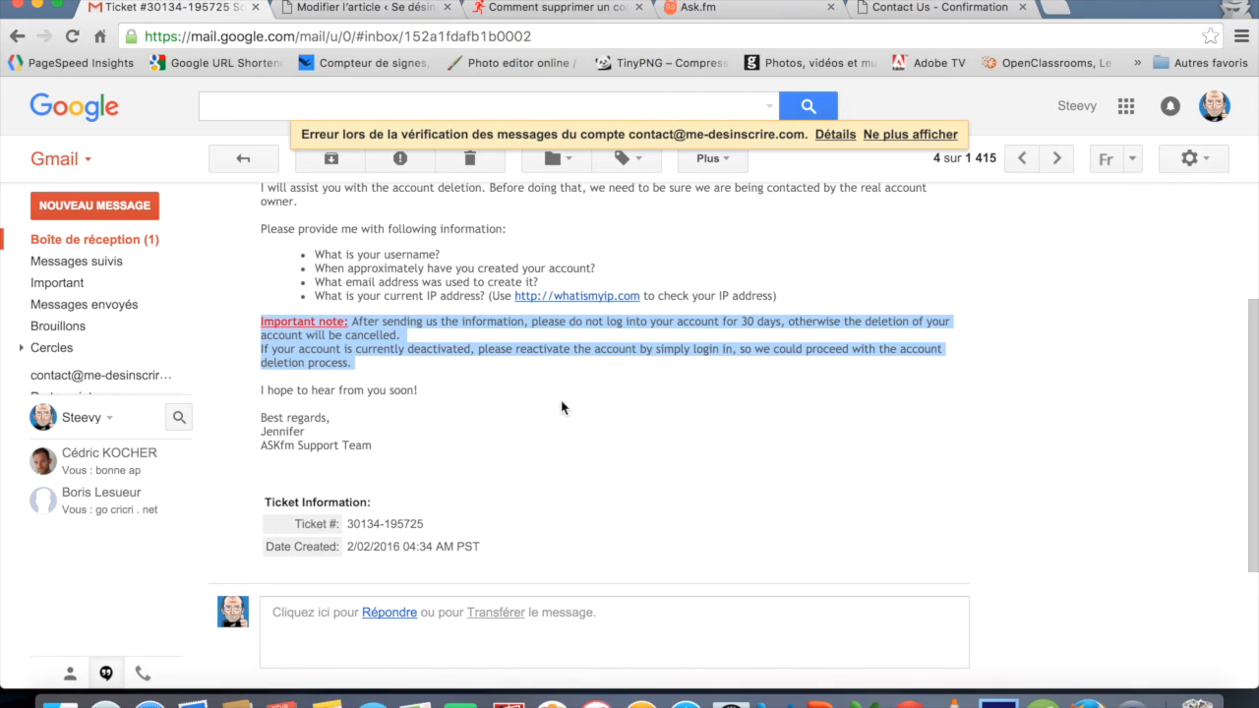
click(412, 371)
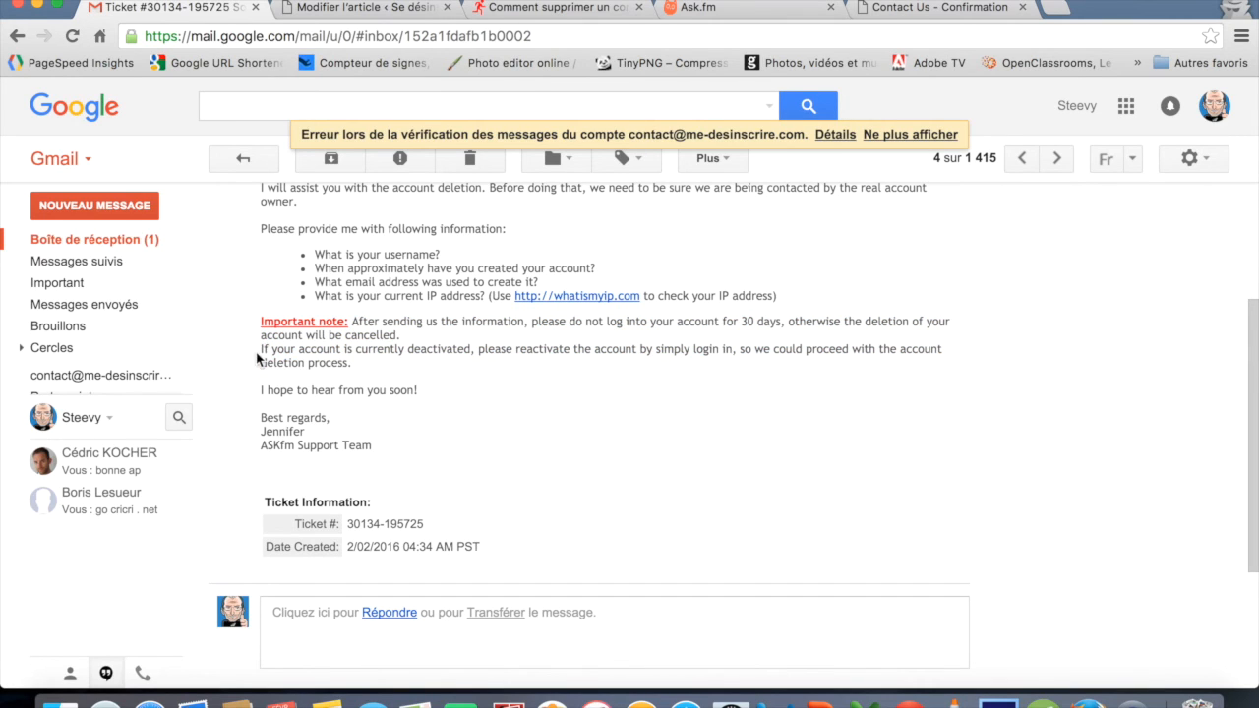
drag(257, 356, 362, 364)
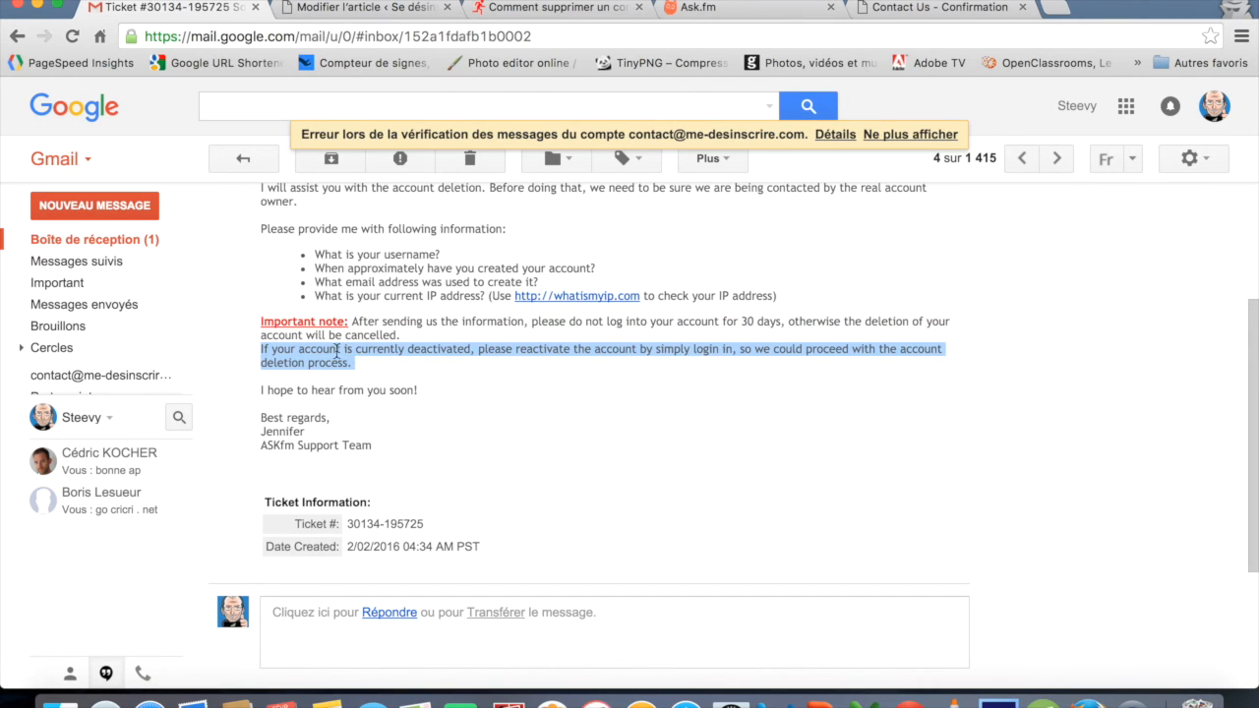